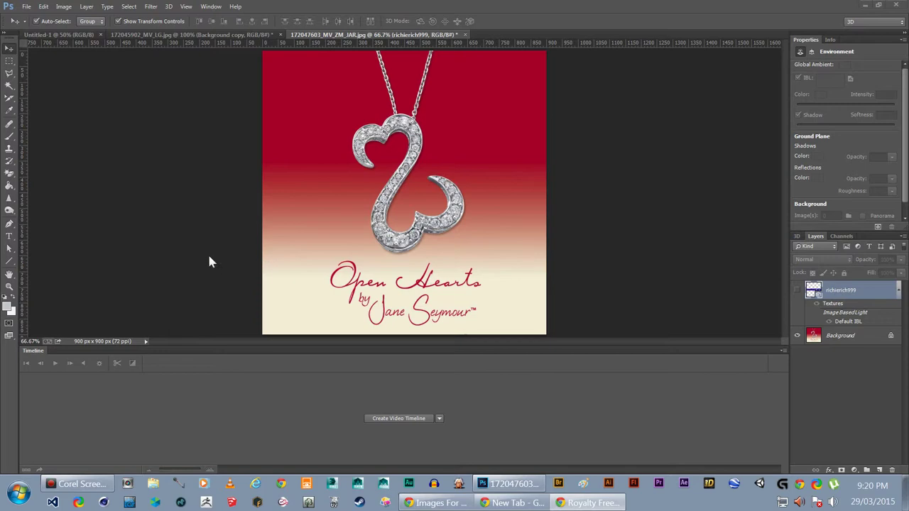
Show the richierich999 3D text layer and browse its Current View, Scene and Environment components
click(796, 290)
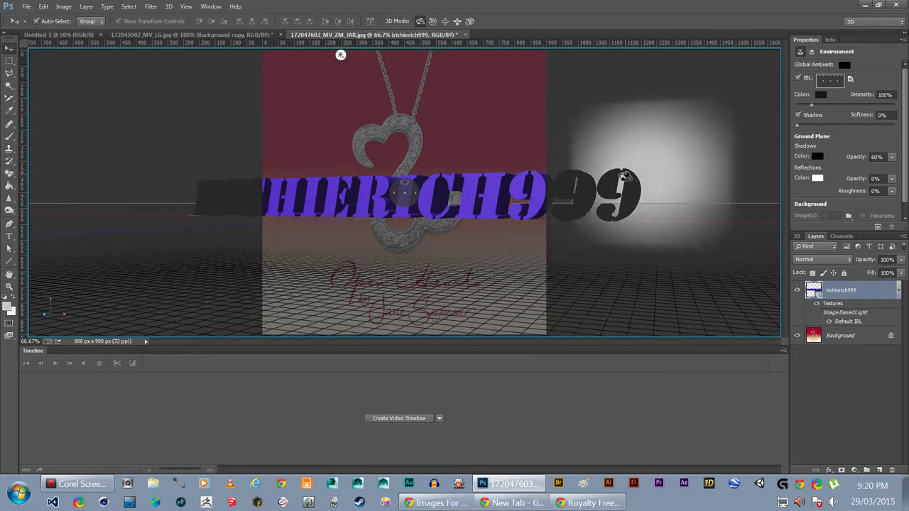
click(799, 237)
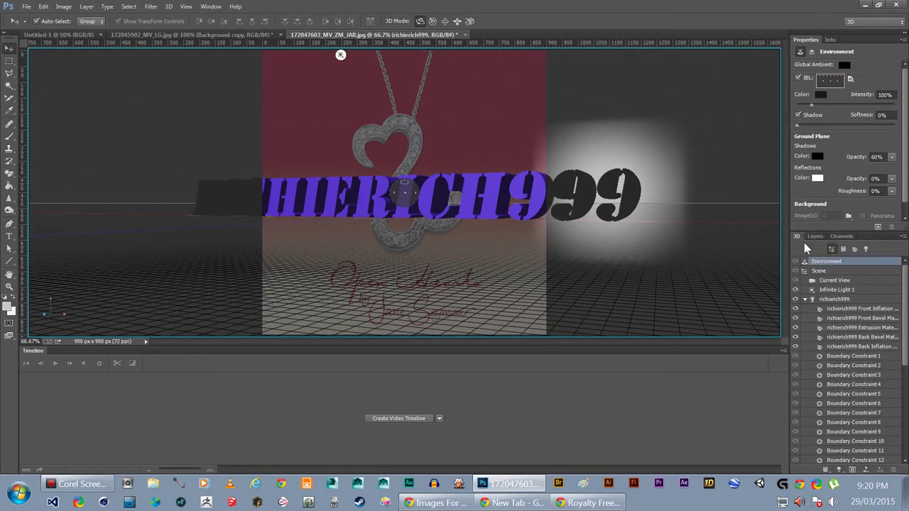
click(827, 281)
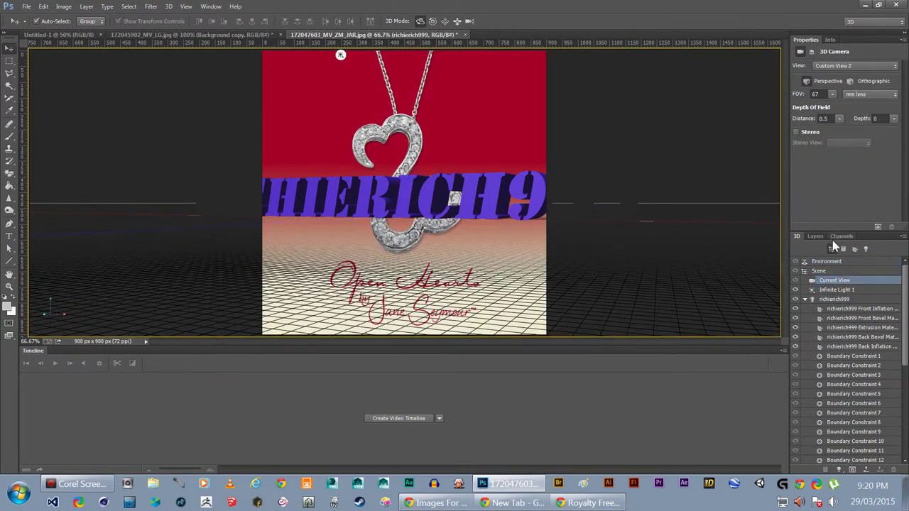
click(819, 273)
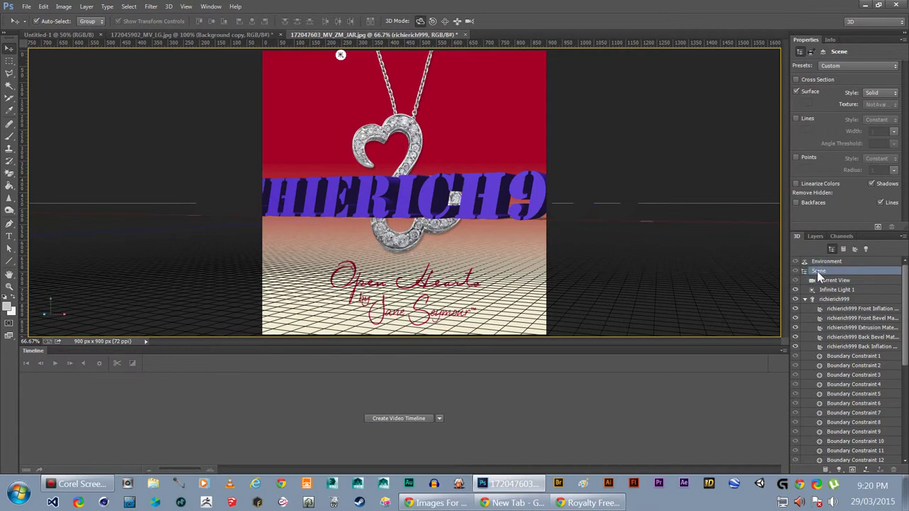
click(823, 261)
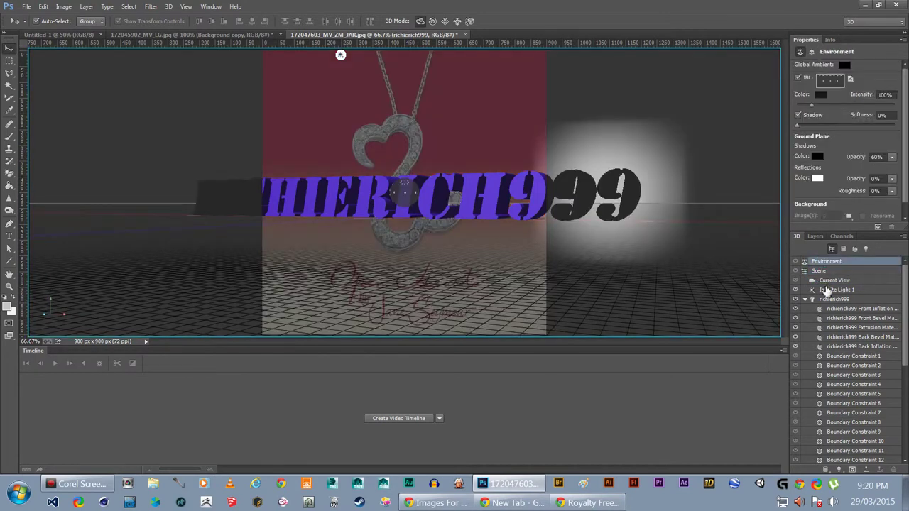
Check the layers list and 3D coordinates, then return to the 3D scene components
click(816, 236)
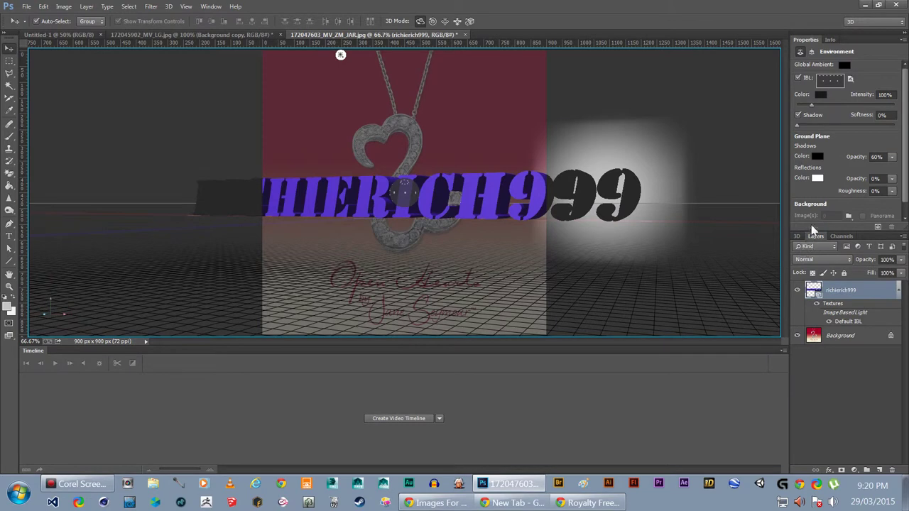
click(809, 53)
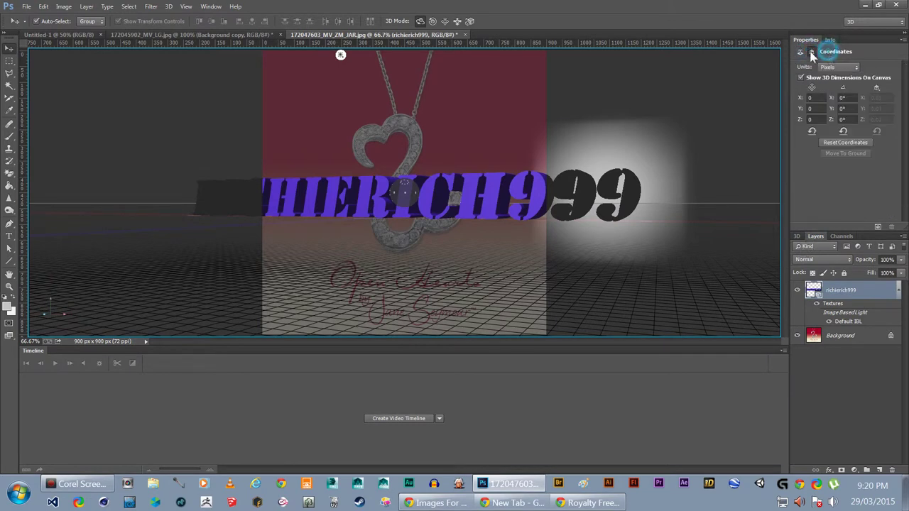
click(799, 236)
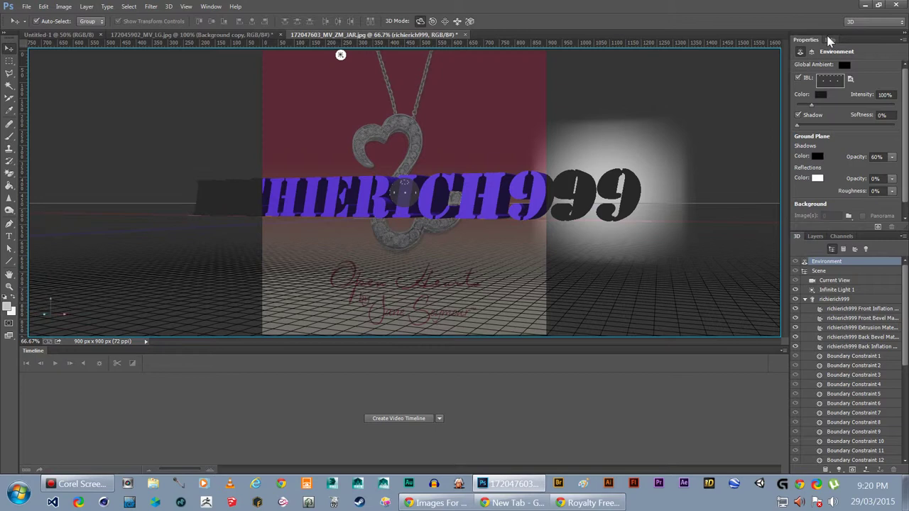
mouse_move(906, 294)
mouse_down()
mouse_move(905, 264)
mouse_move(899, 426)
mouse_up()
Switch to the Default Camera and review its coordinates and available camera views
click(838, 459)
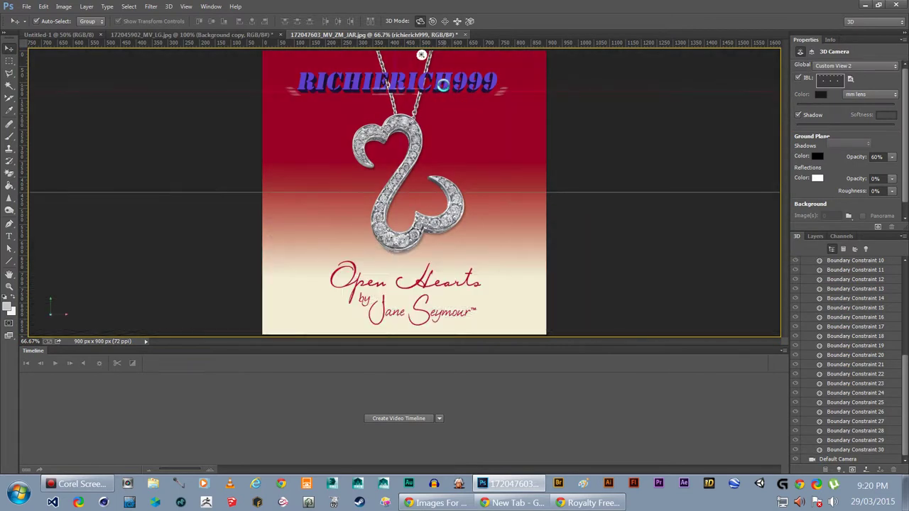
click(812, 52)
click(813, 53)
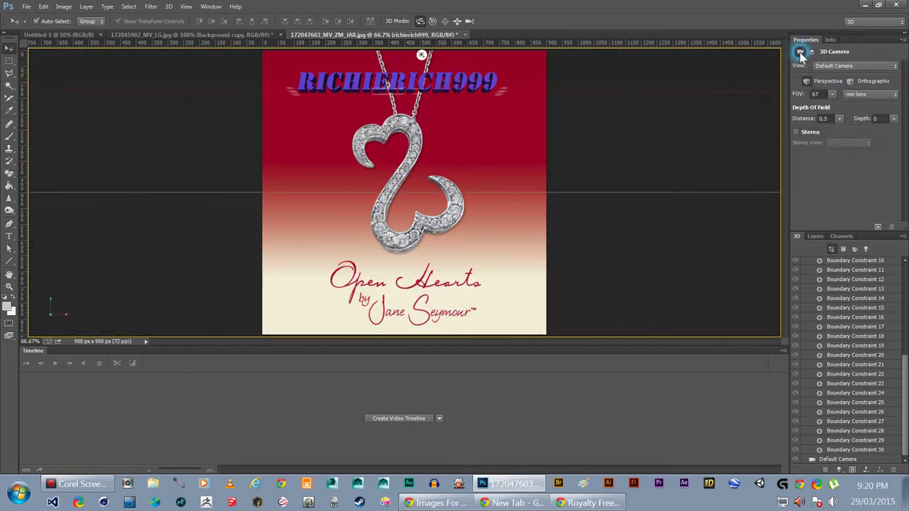
click(840, 66)
Orbit the 3D text until it faces front across the middle of the necklace
mouse_move(440, 89)
mouse_down()
mouse_move(372, 330)
mouse_move(523, 330)
mouse_up()
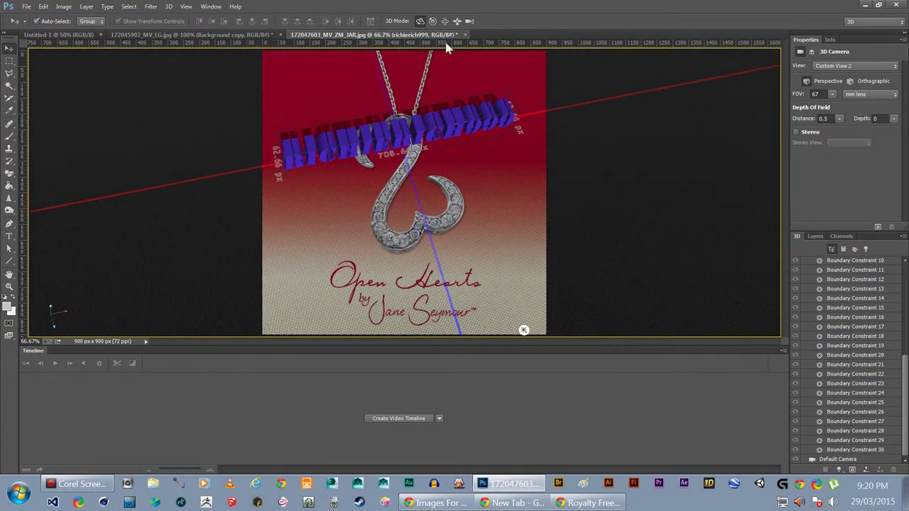
drag(523, 330, 459, 55)
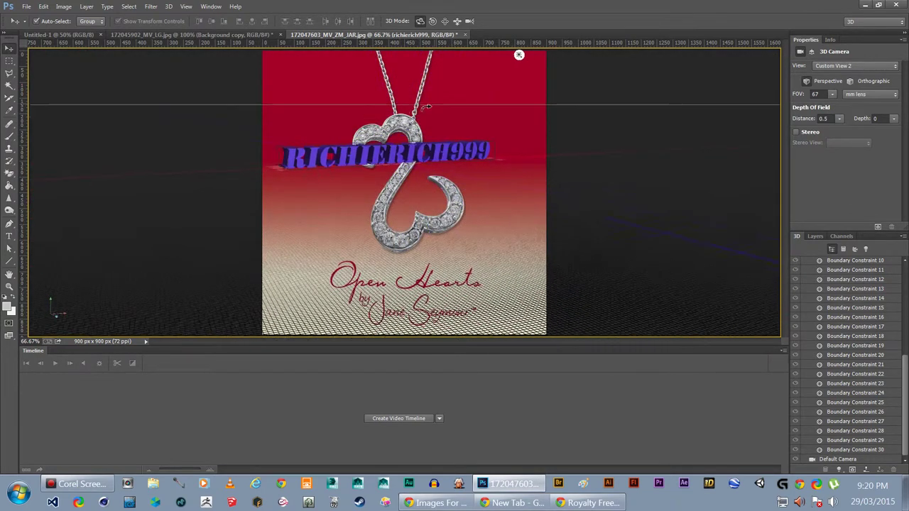
drag(403, 106, 664, 183)
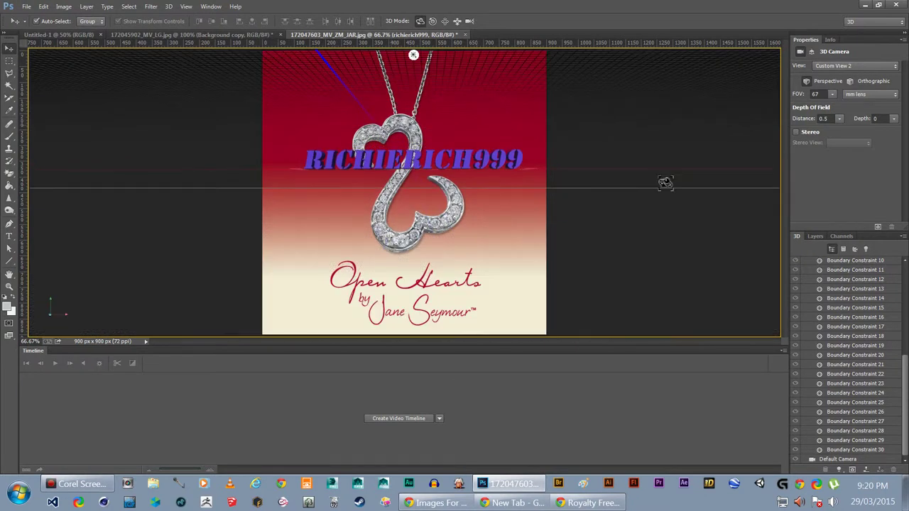
drag(906, 374, 907, 272)
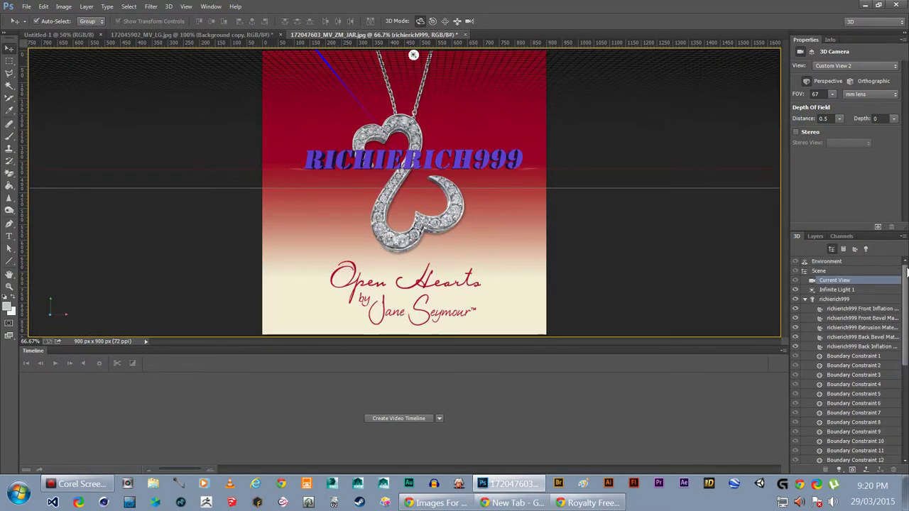
click(820, 272)
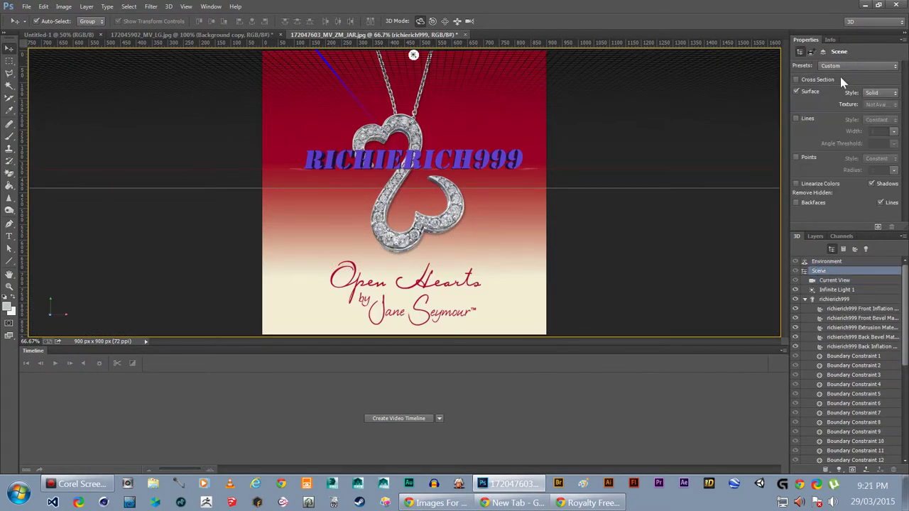
Enter 3D Print Settings and orbit the view closer to the RICHIERICH999 text
click(810, 51)
mouse_move(524, 148)
mouse_down()
mouse_move(420, 328)
mouse_move(773, 140)
mouse_move(544, 164)
mouse_move(479, 157)
mouse_up()
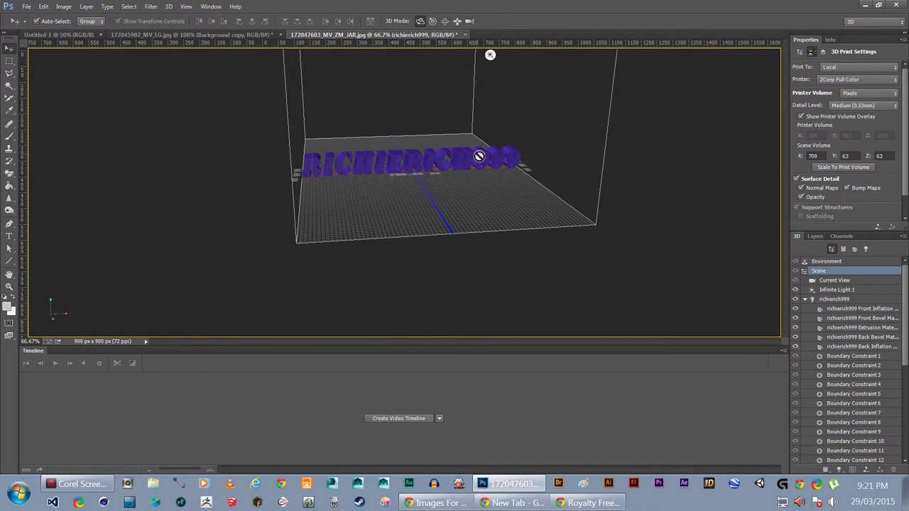
drag(439, 190, 563, 351)
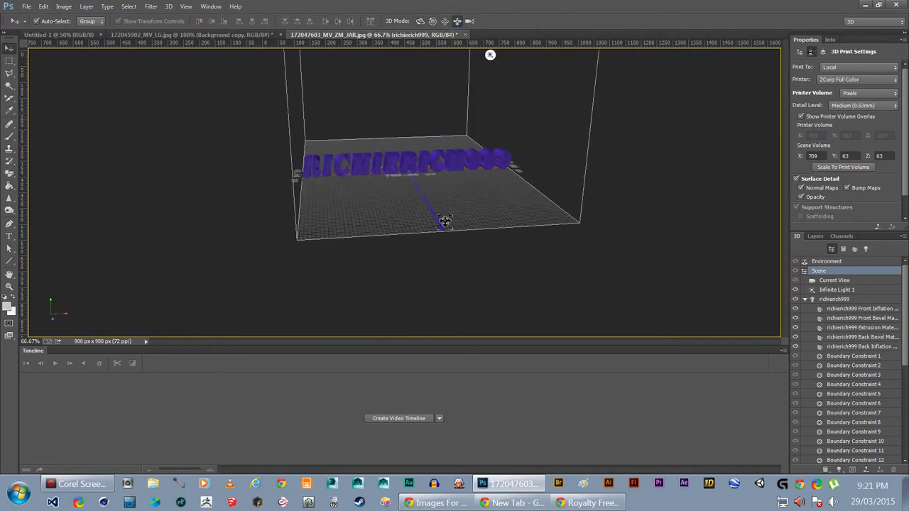
mouse_move(517, 99)
mouse_down()
mouse_move(381, 254)
mouse_move(487, 102)
mouse_move(475, 203)
mouse_move(492, 161)
mouse_up()
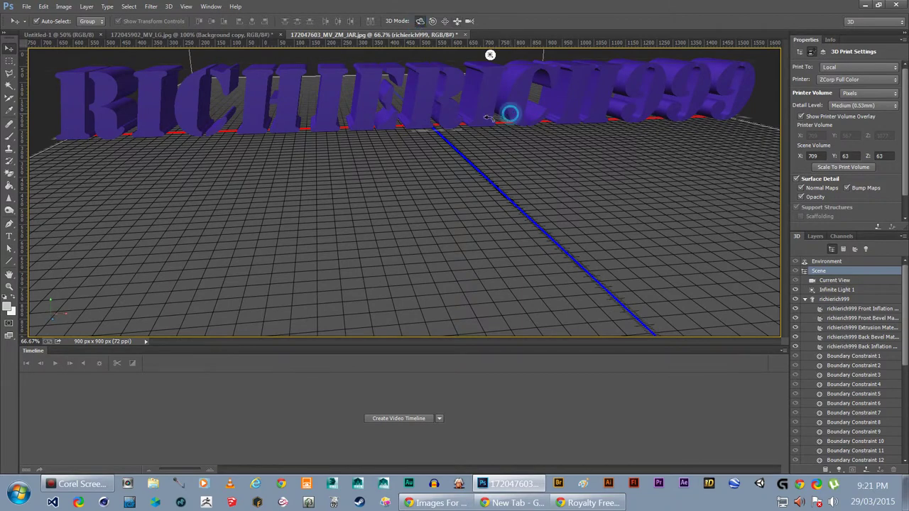
drag(511, 115, 450, 114)
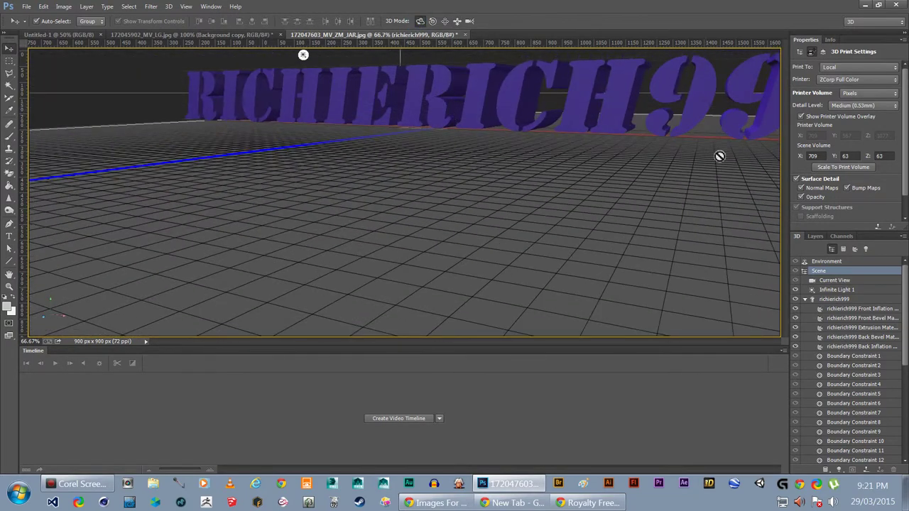
Try 3D Systems Cube as the target printer and reframe the text on the print grid
click(835, 83)
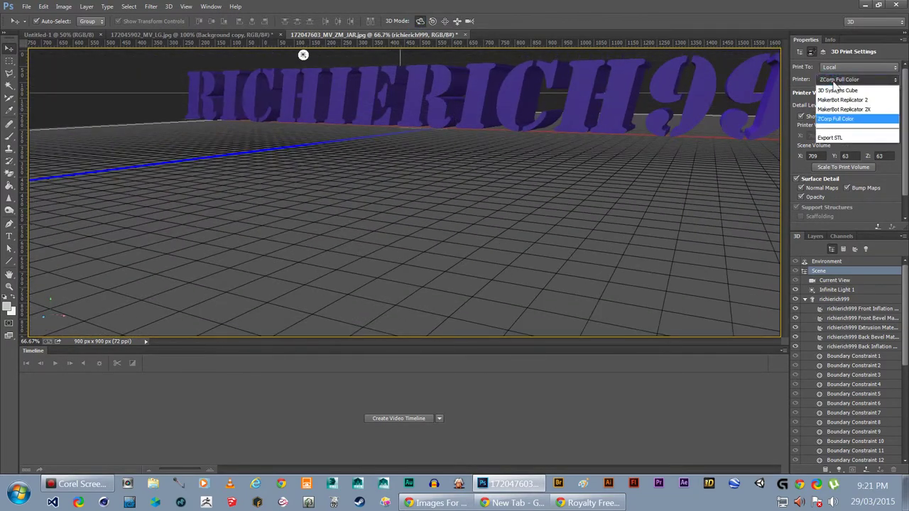
click(836, 89)
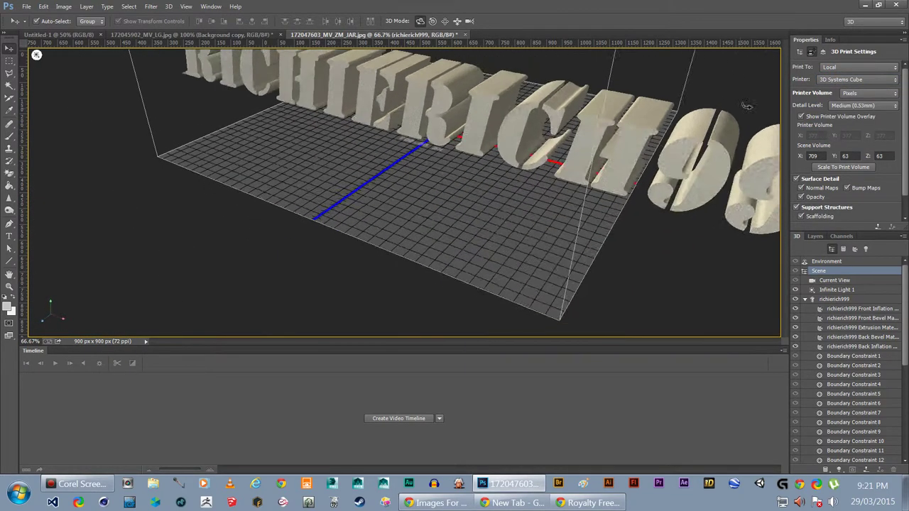
click(457, 20)
mouse_move(516, 83)
mouse_down()
mouse_move(606, 97)
mouse_move(540, 88)
mouse_up()
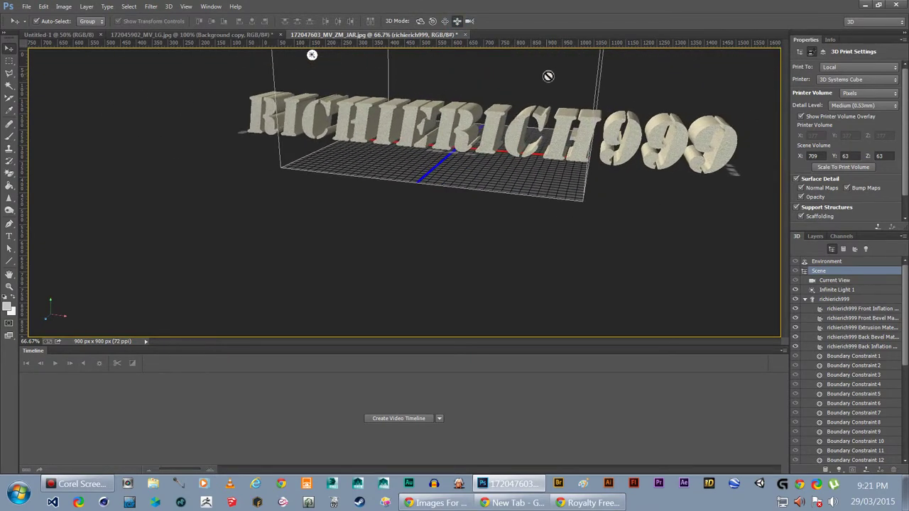
Cycle through printers including MakerBot Replicator 2X, settling on ZCorp Full Color
click(858, 80)
click(862, 99)
click(856, 82)
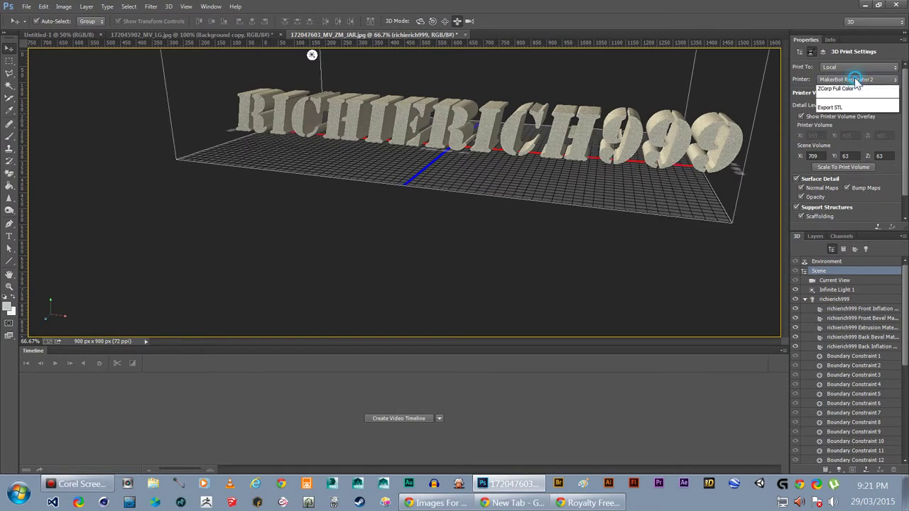
click(856, 106)
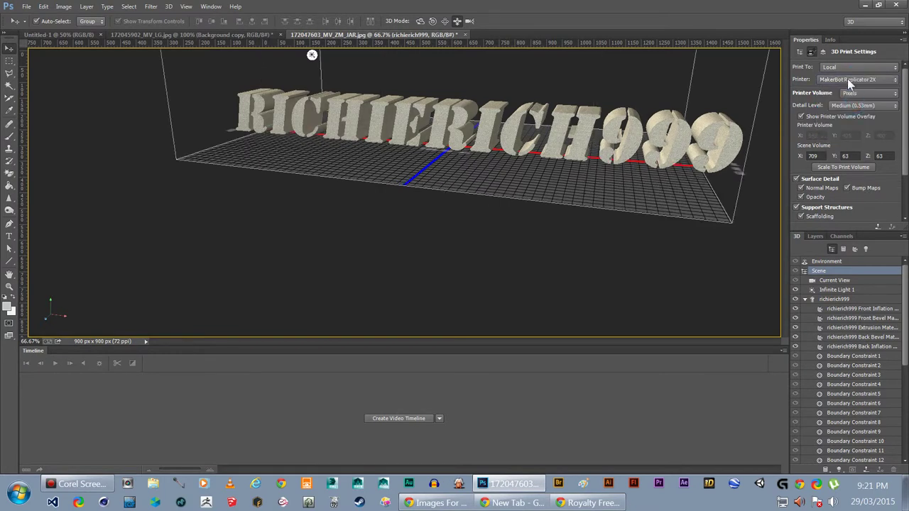
click(848, 80)
click(845, 118)
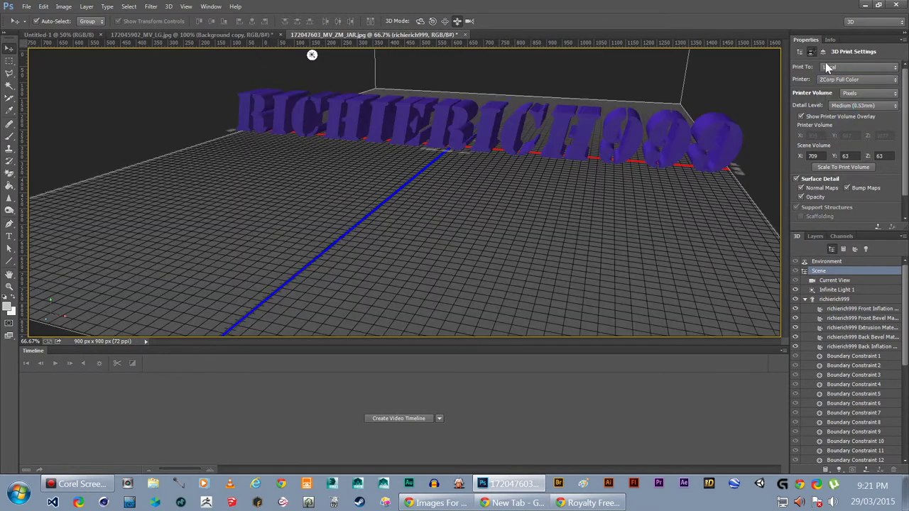
mouse_move(752, 116)
mouse_down()
mouse_move(619, 188)
mouse_move(657, 137)
mouse_move(748, 213)
mouse_up()
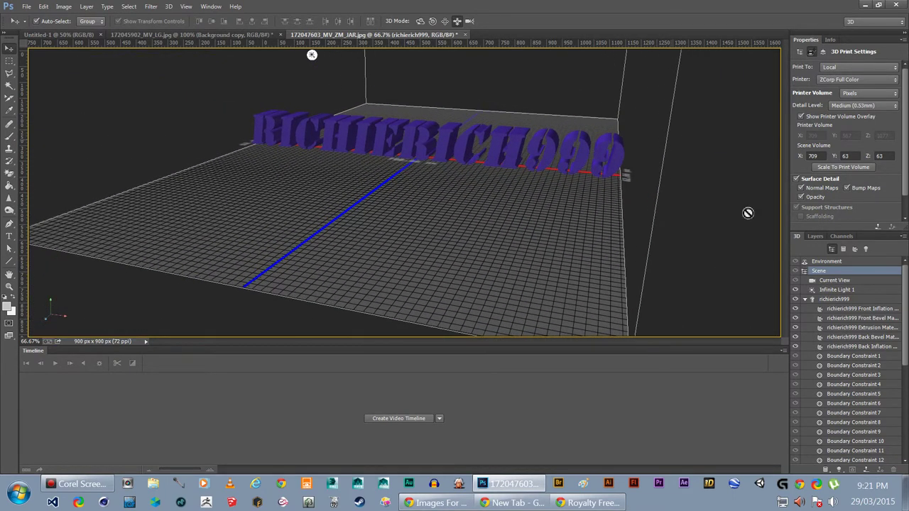
click(815, 237)
Toggle the 3D text layer's visibility and leave the print preview for scene settings
click(798, 291)
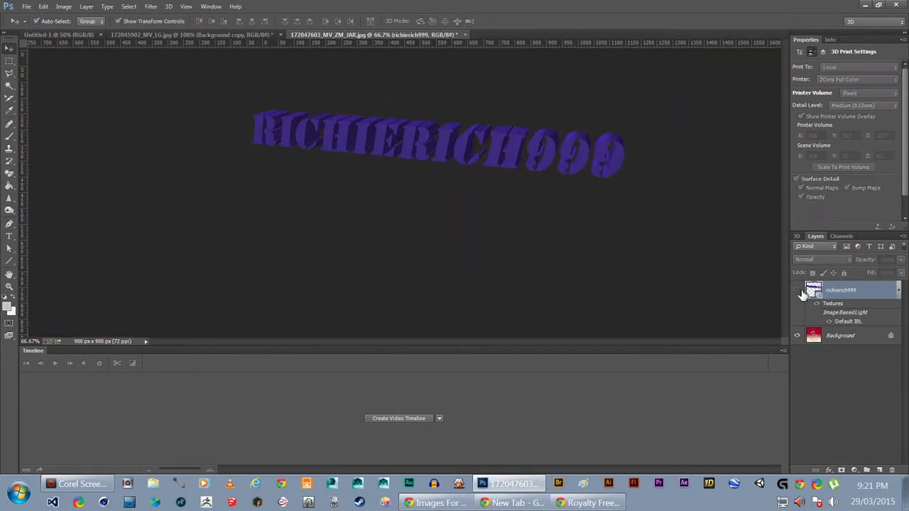
click(798, 291)
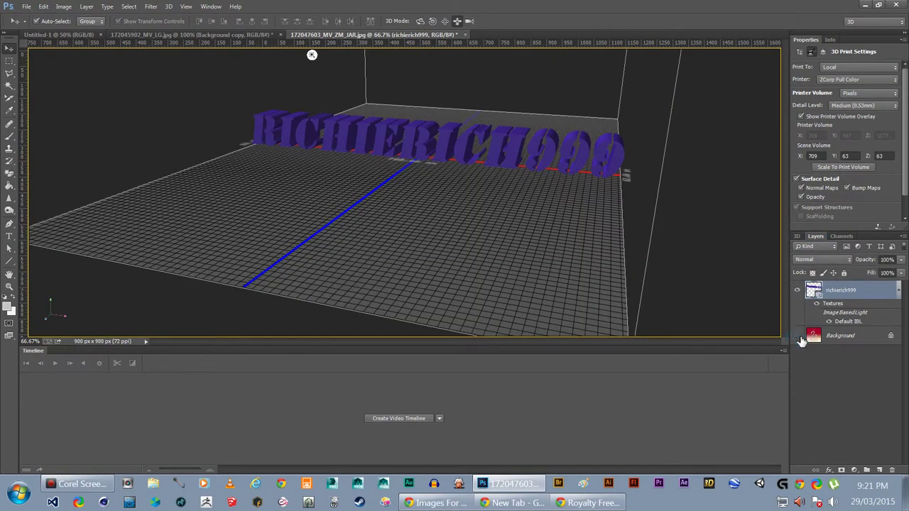
click(800, 52)
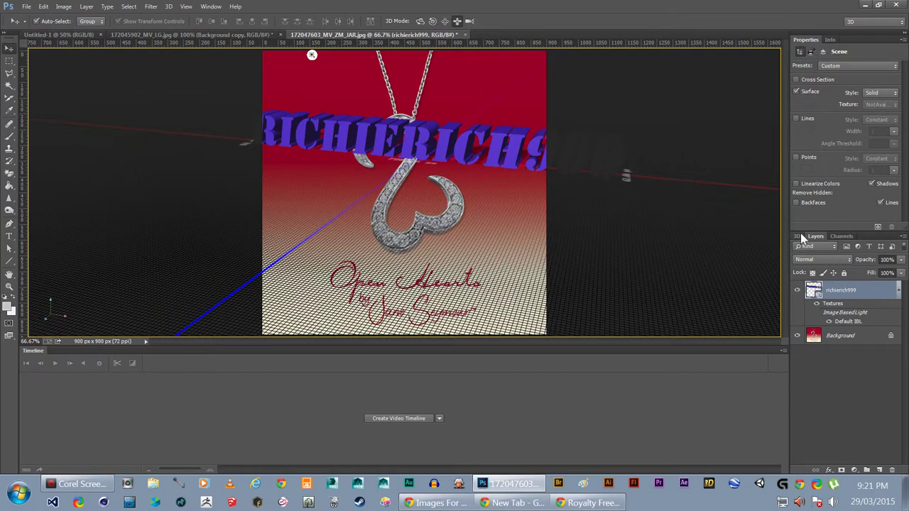
click(800, 234)
click(813, 235)
Rotate and enlarge RICHIERICH999 to face forward across the ad's top, then select Current View
mouse_move(551, 155)
mouse_down()
mouse_move(593, 146)
mouse_move(481, 205)
mouse_move(387, 208)
mouse_move(573, 237)
mouse_move(615, 174)
mouse_move(493, 95)
mouse_move(486, 162)
mouse_move(479, 90)
mouse_move(450, 115)
mouse_move(458, 201)
mouse_move(444, 344)
mouse_move(456, 323)
mouse_move(460, 332)
mouse_move(451, 330)
mouse_up()
click(444, 21)
click(420, 21)
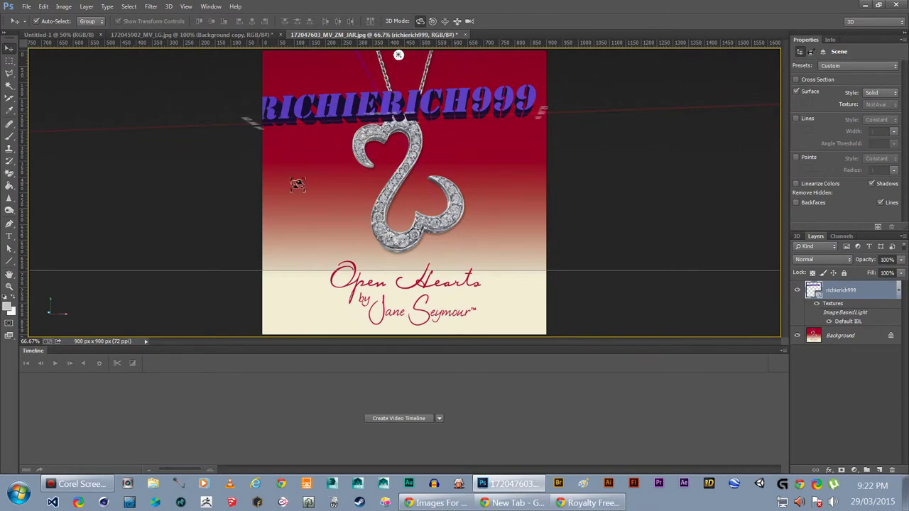
drag(440, 102, 456, 108)
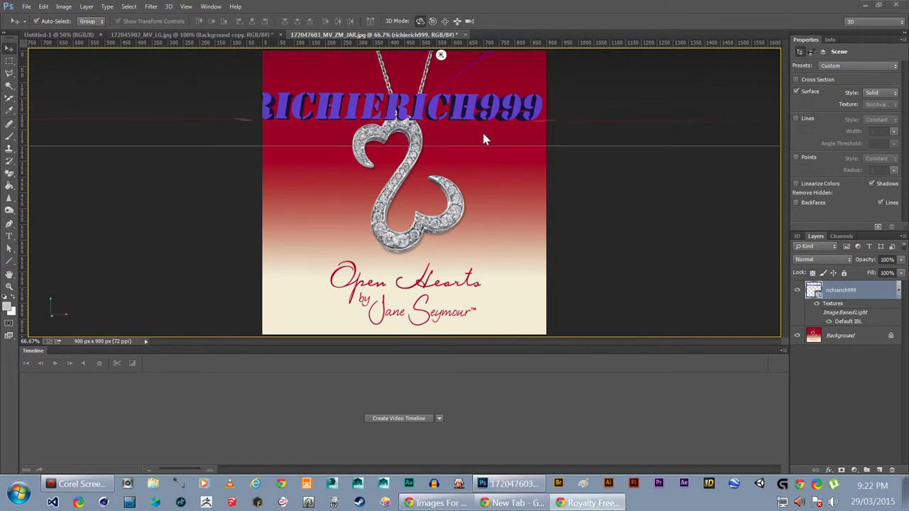
drag(522, 119, 552, 125)
key(ctrl+z)
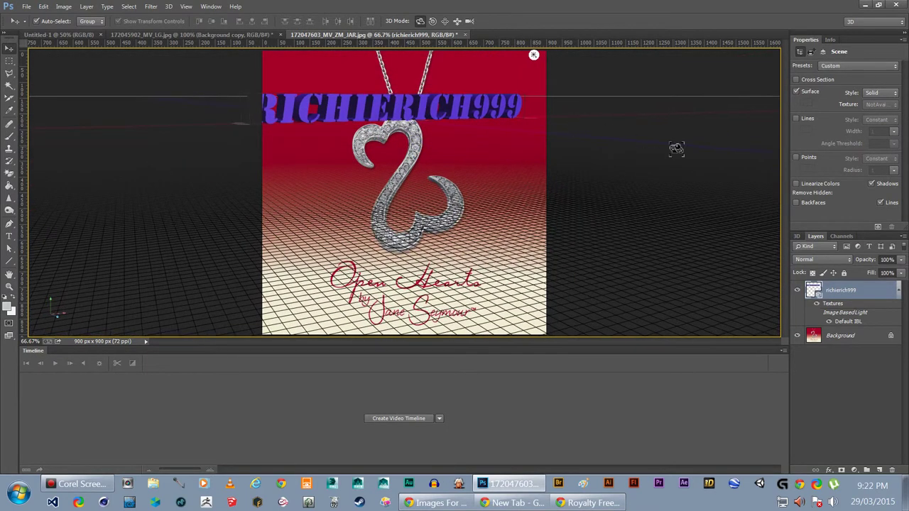
drag(516, 112, 460, 112)
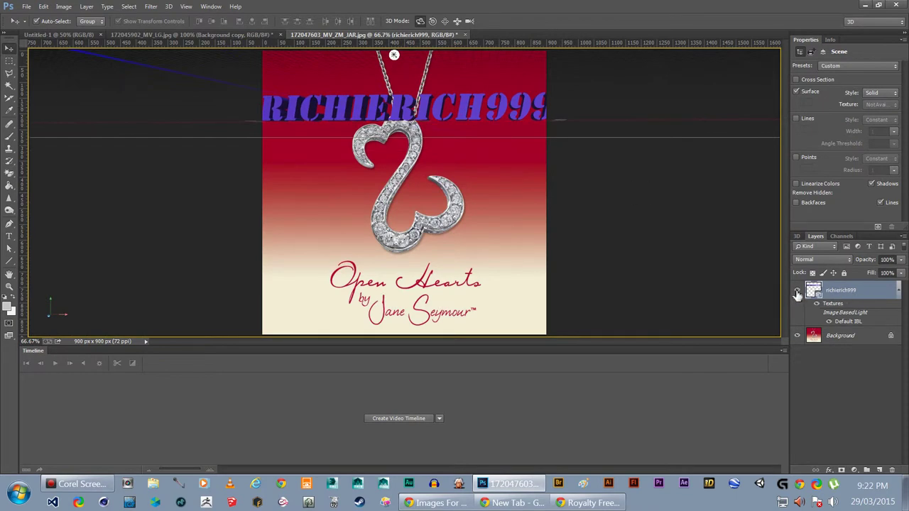
click(797, 235)
click(819, 280)
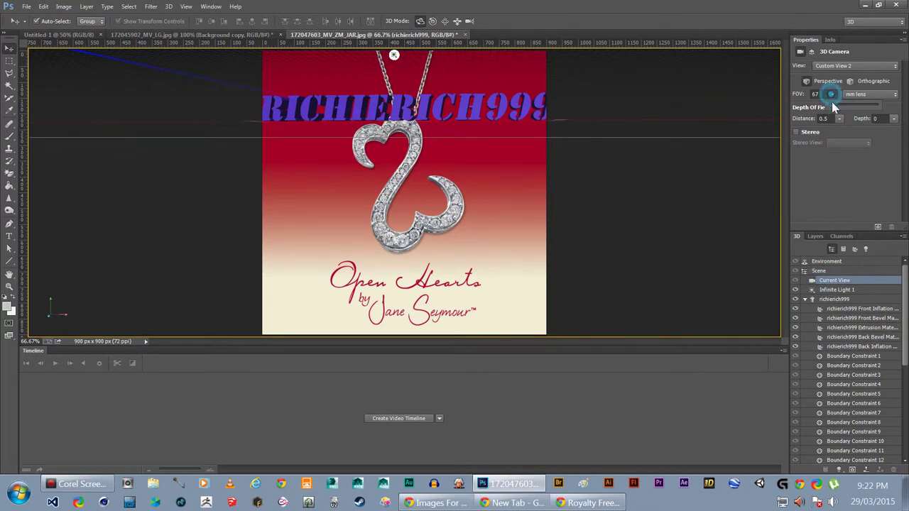
Narrow the camera field of view to 20 and move the text upward
mouse_move(832, 95)
mouse_down()
mouse_move(839, 105)
mouse_move(812, 107)
mouse_move(829, 106)
mouse_up()
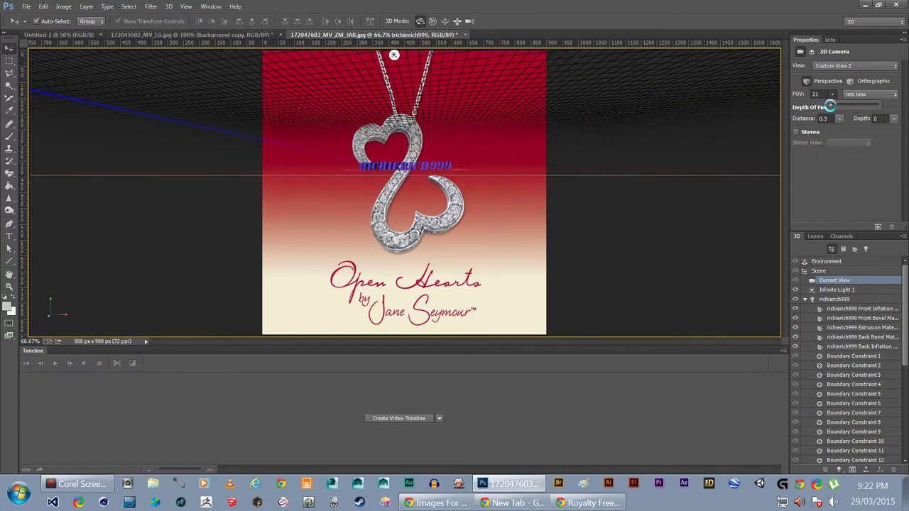
click(445, 20)
mouse_move(426, 163)
mouse_down()
mouse_move(440, 98)
mouse_move(405, 43)
mouse_up()
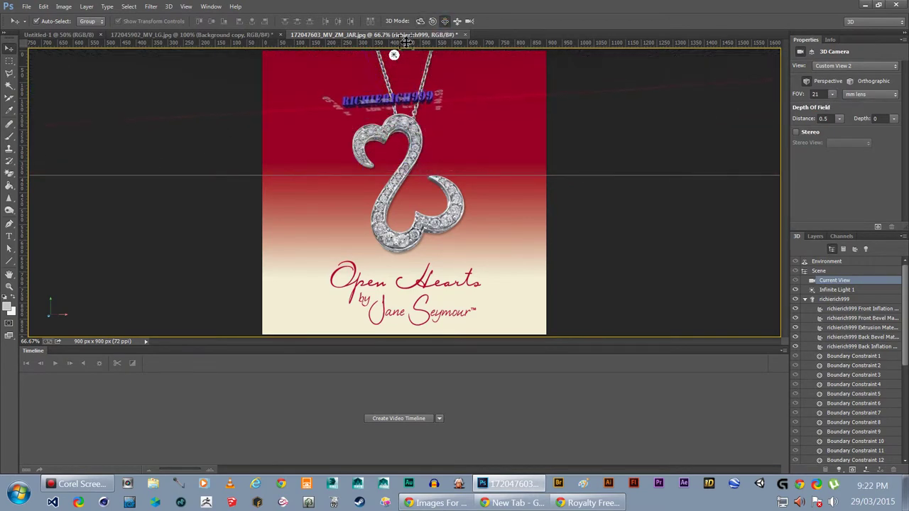
click(419, 20)
drag(431, 87, 449, 103)
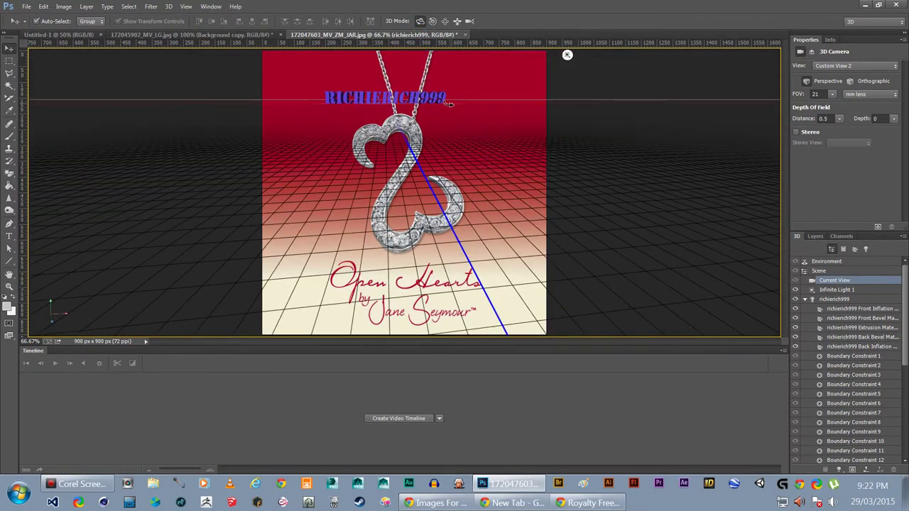
drag(449, 104, 450, 48)
Pan and slide the camera until the upright text spans the ad's top edge
click(446, 21)
drag(436, 99, 381, 104)
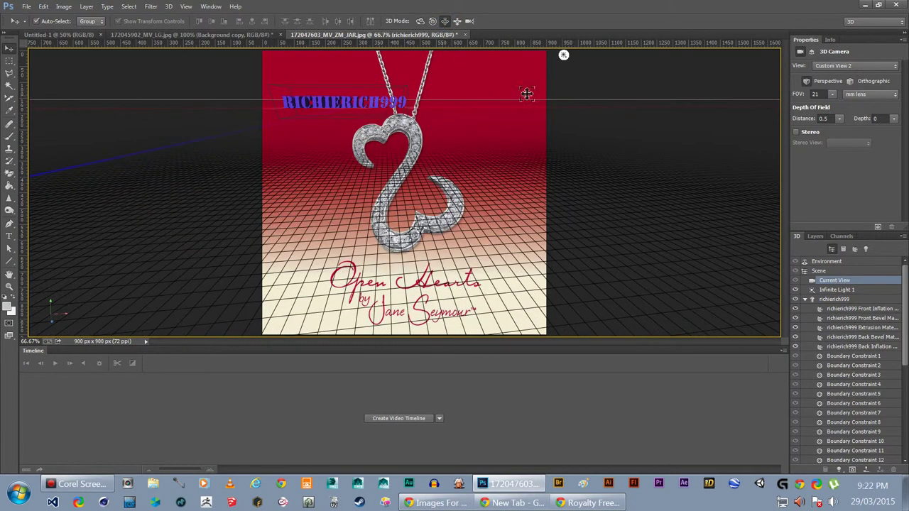
click(457, 21)
mouse_move(401, 220)
mouse_down()
mouse_move(400, 204)
mouse_move(426, 260)
mouse_up()
click(444, 21)
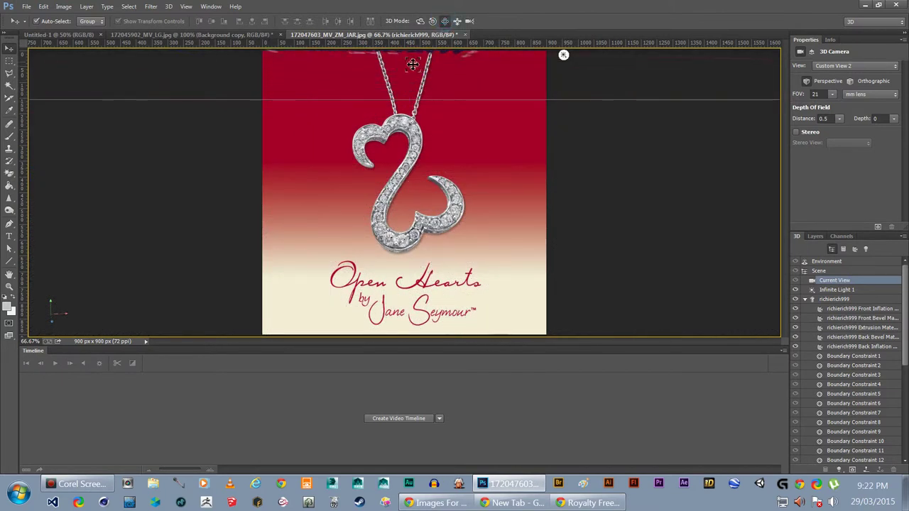
drag(417, 56, 461, 31)
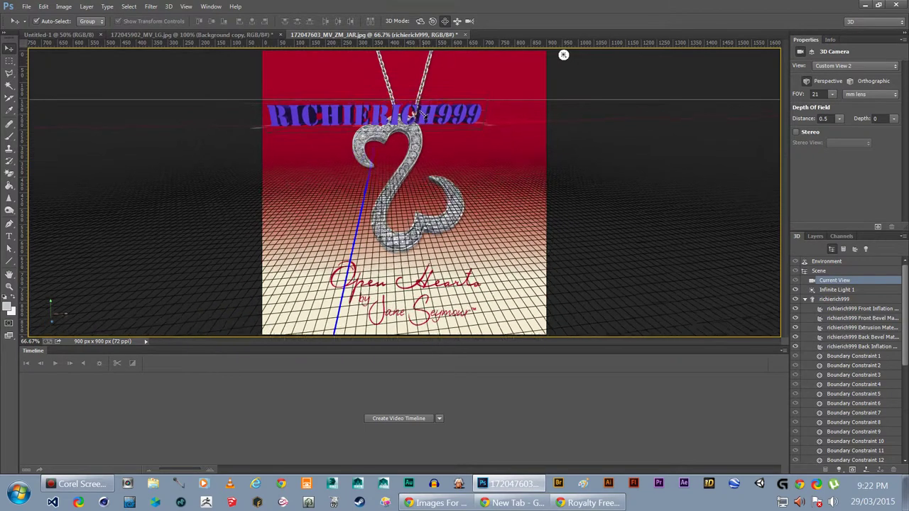
click(457, 21)
mouse_move(428, 115)
mouse_down()
mouse_move(459, 182)
mouse_move(452, 162)
mouse_up()
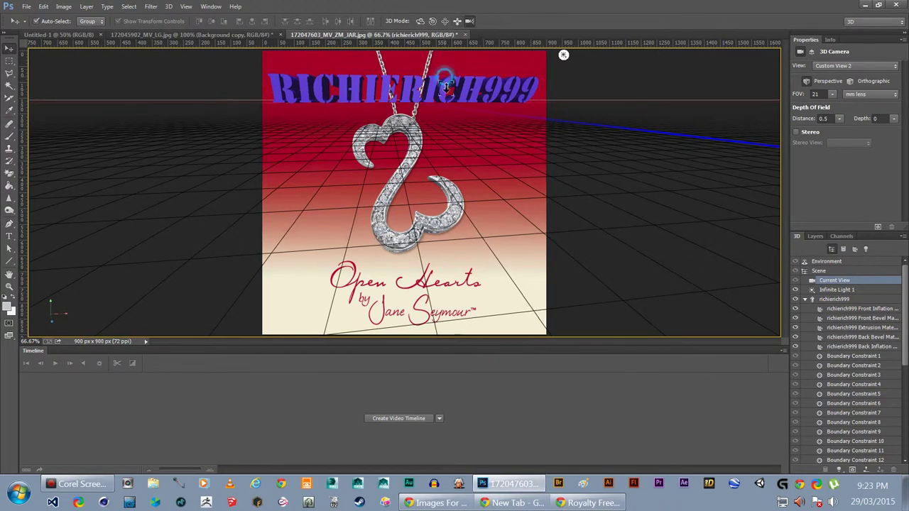
drag(445, 80, 282, 81)
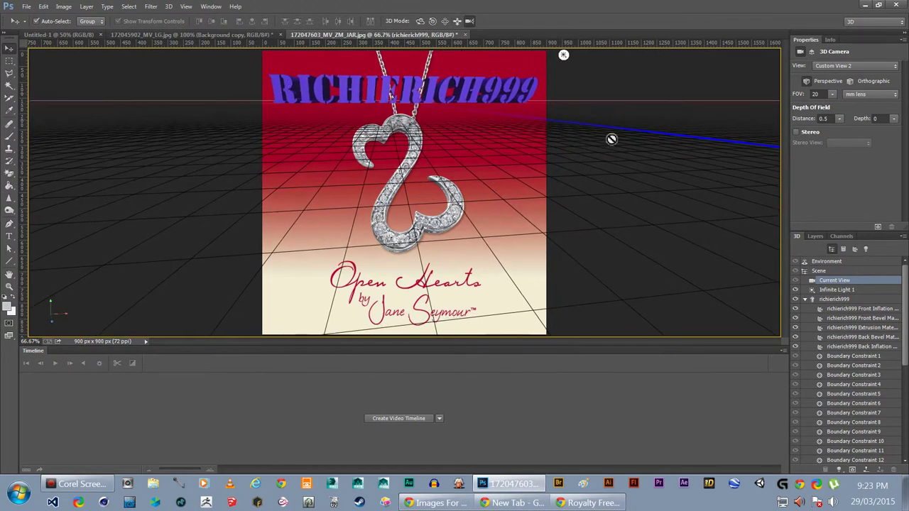
Rotate the Environment's image-based light so glowing spots ring the heart pendant
click(825, 262)
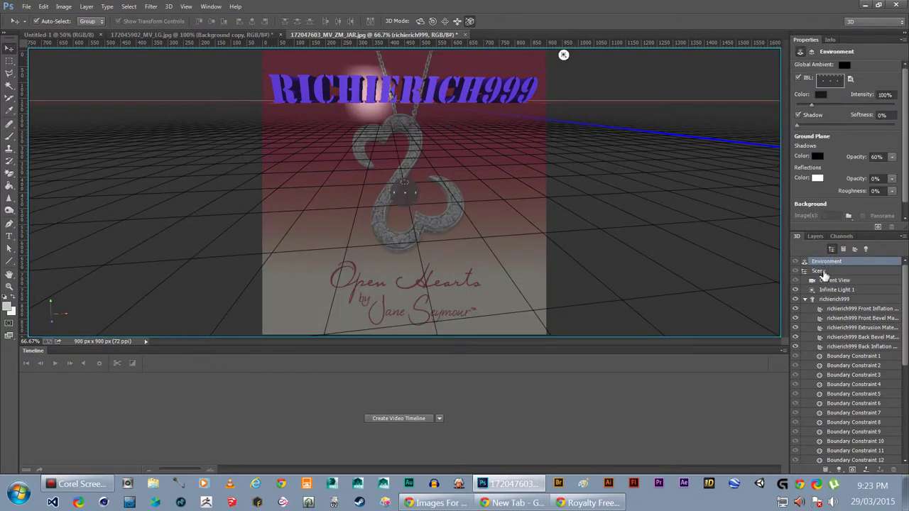
click(821, 271)
click(820, 262)
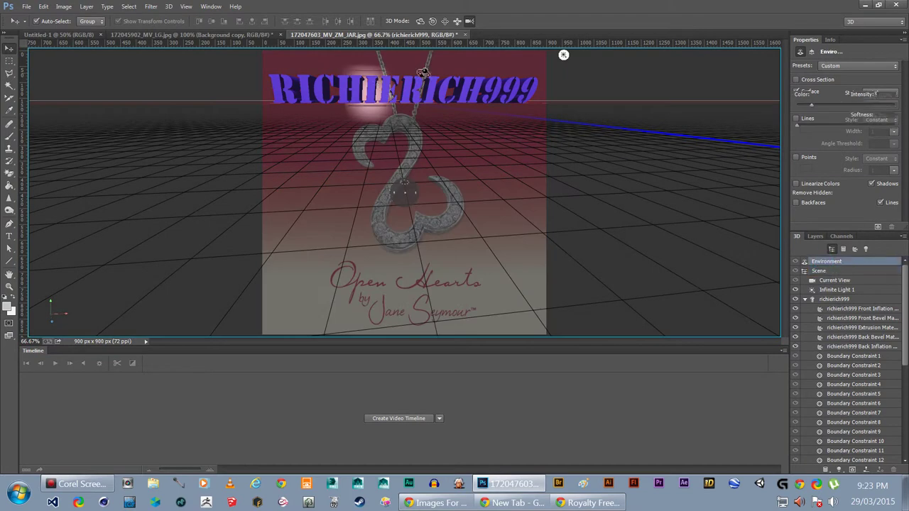
mouse_move(374, 113)
mouse_down()
mouse_move(306, 115)
mouse_move(374, 116)
mouse_move(402, 145)
mouse_up()
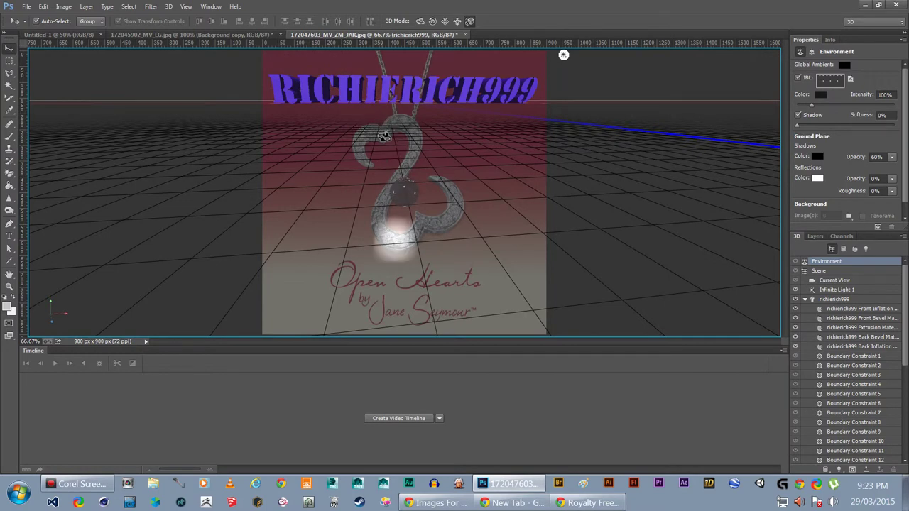
drag(396, 154, 395, 162)
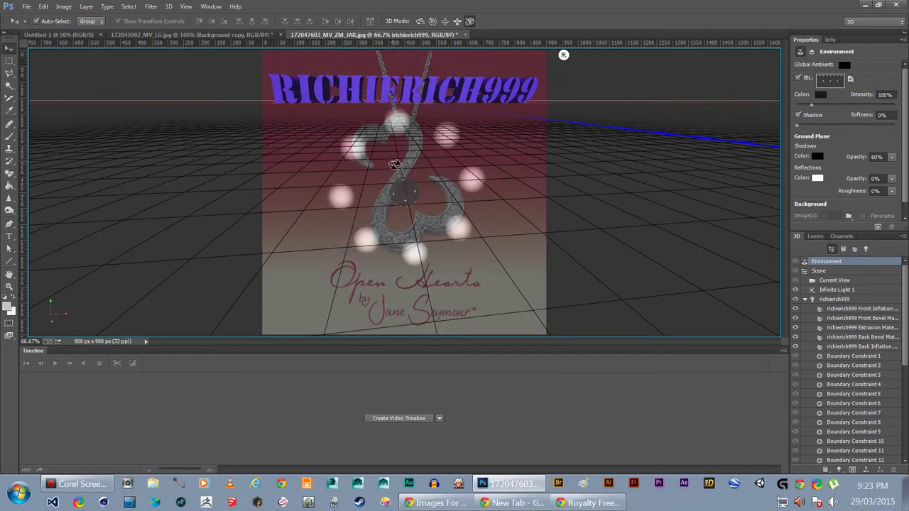
Switch from the Layers list to the Channels panel
click(816, 236)
click(843, 237)
click(817, 236)
Preview the Red, Green and Blue channels individually, then re-enable all for full colour
click(796, 301)
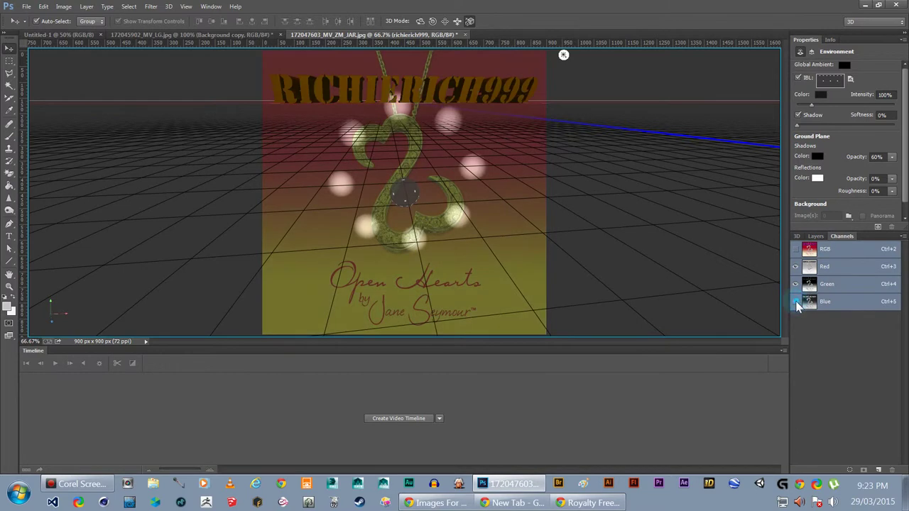
click(796, 302)
click(795, 284)
click(795, 302)
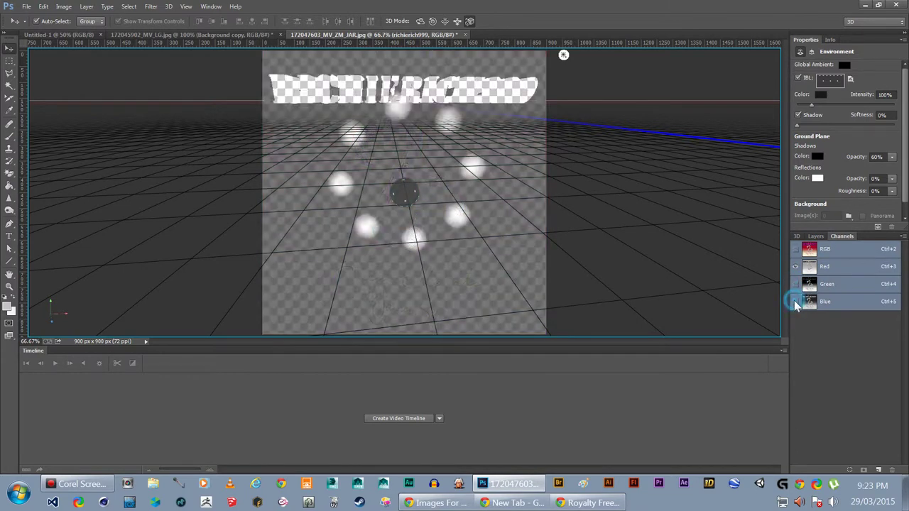
click(795, 302)
click(795, 284)
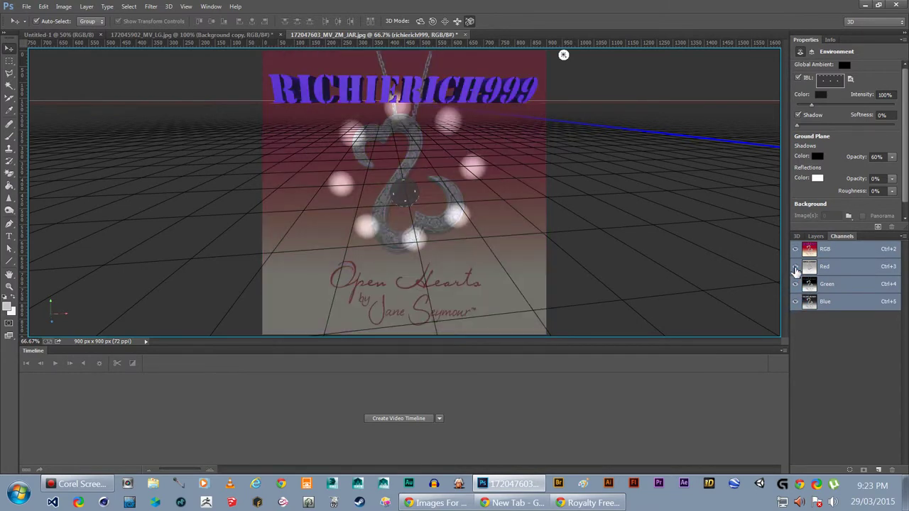
click(796, 266)
click(795, 301)
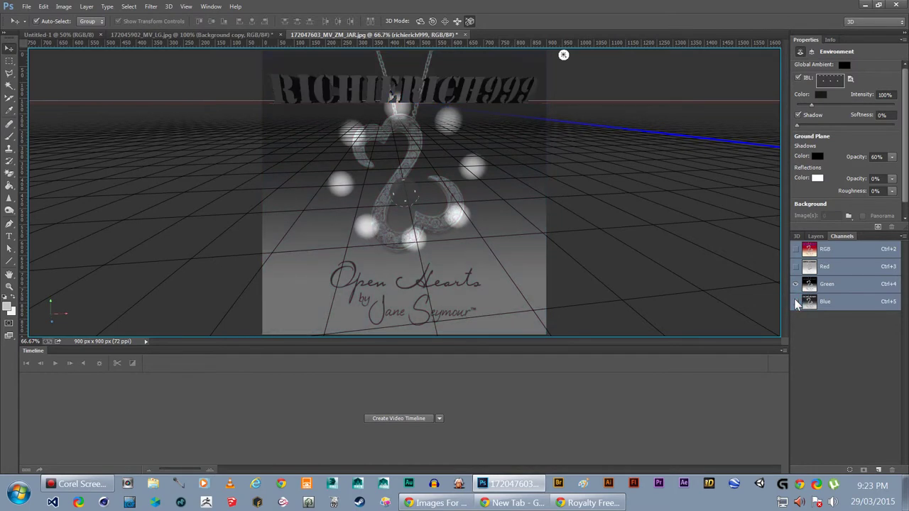
click(795, 301)
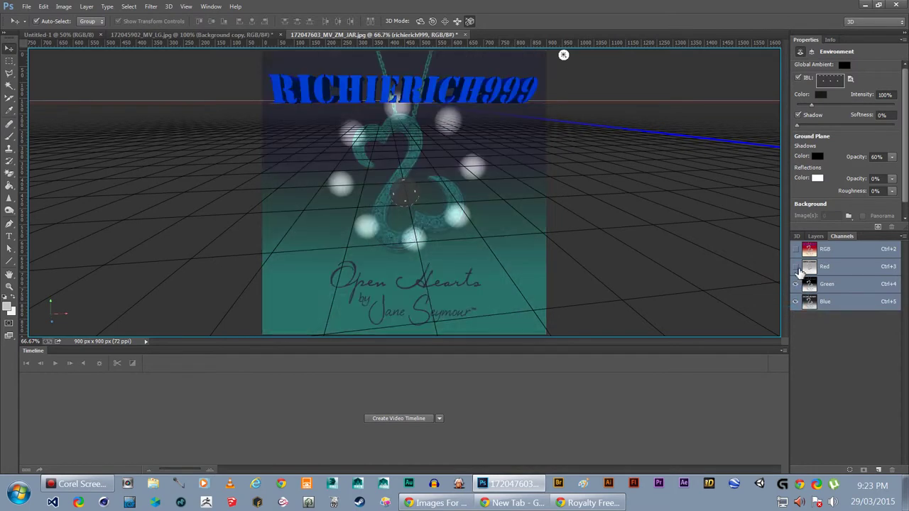
click(795, 266)
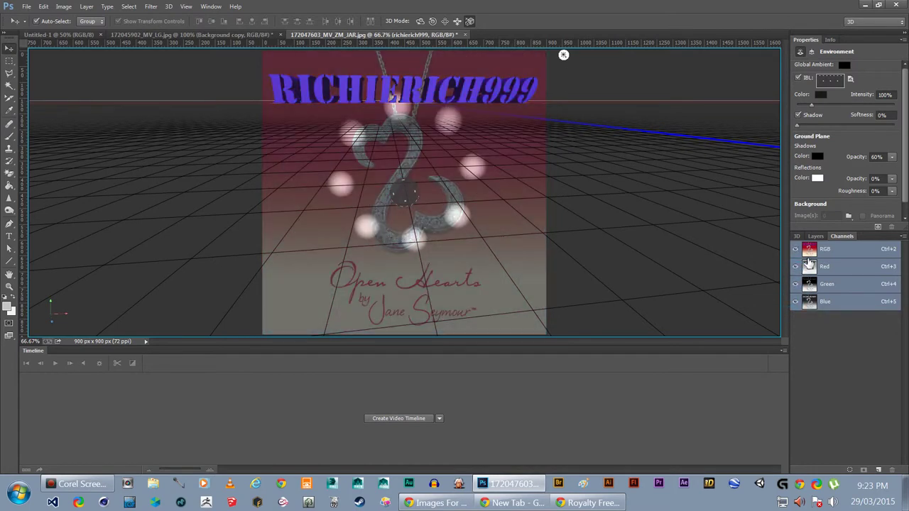
Glance at the Info panel, then return to the 3D scene's Environment settings
click(811, 52)
click(830, 40)
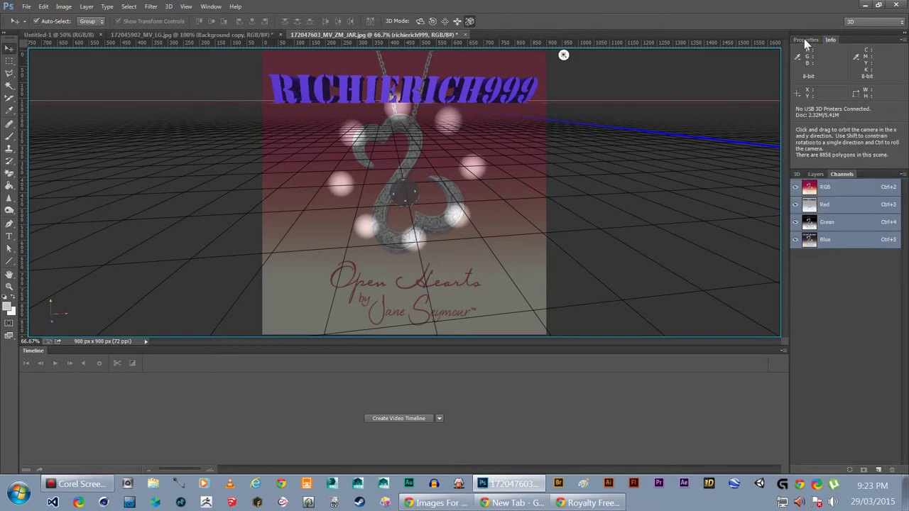
click(806, 40)
click(817, 236)
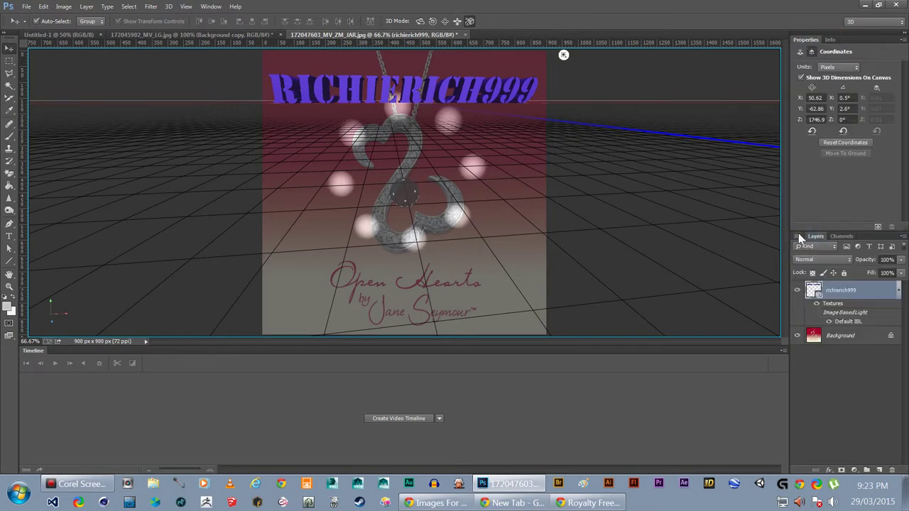
click(798, 235)
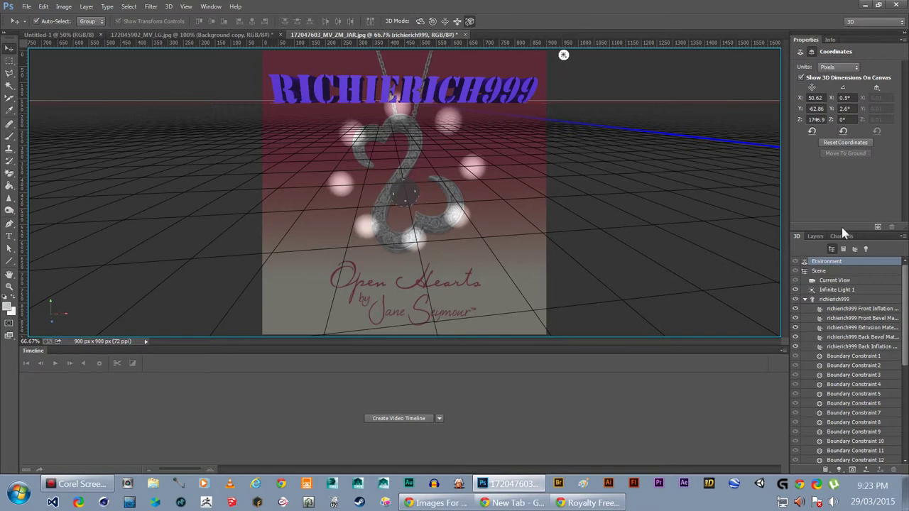
click(799, 53)
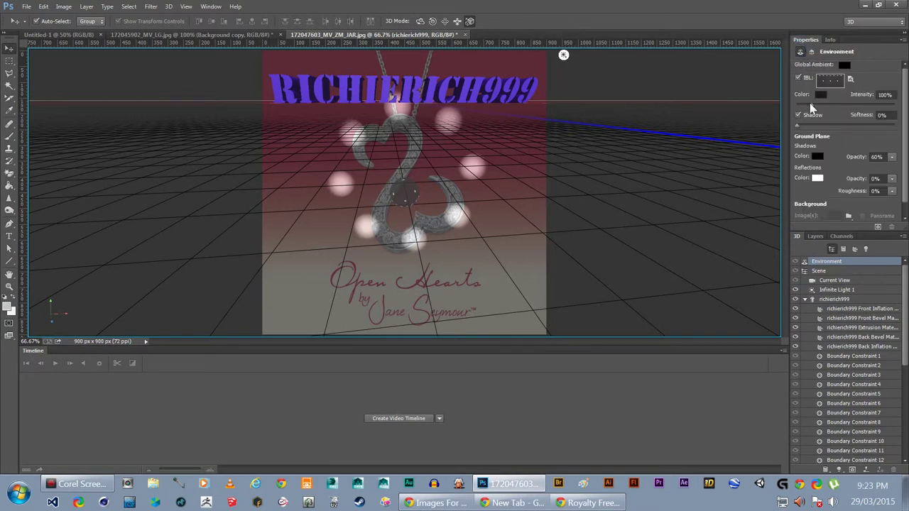
Set IBL intensity to 678%, shadow softness to 25%, and the ground reflection colour to black
drag(811, 107, 868, 107)
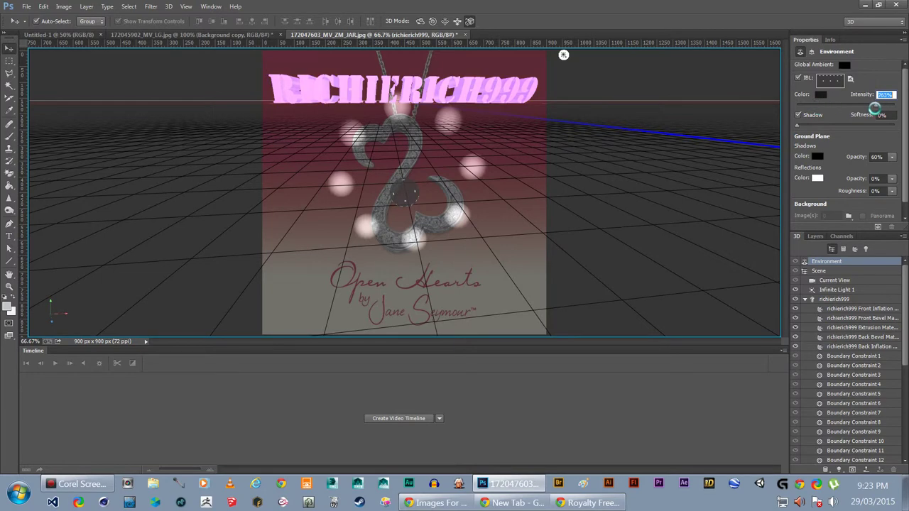
drag(797, 125, 833, 125)
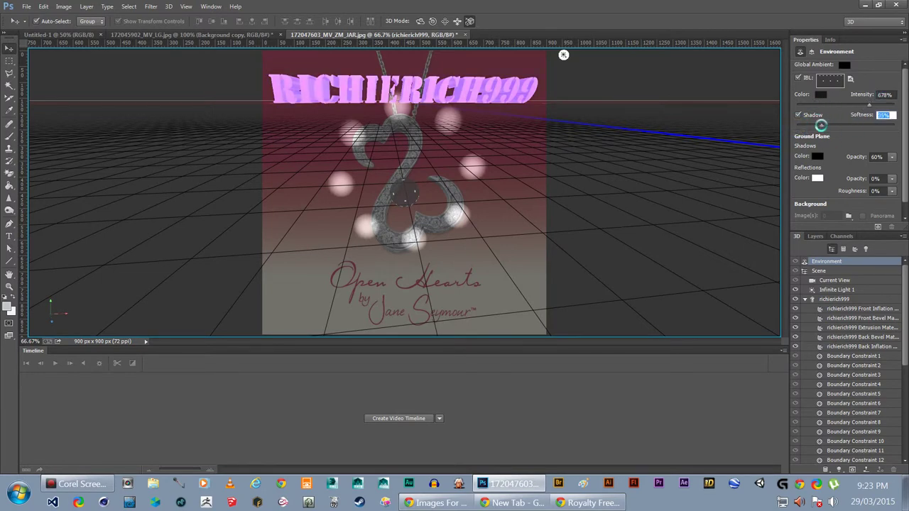
click(817, 178)
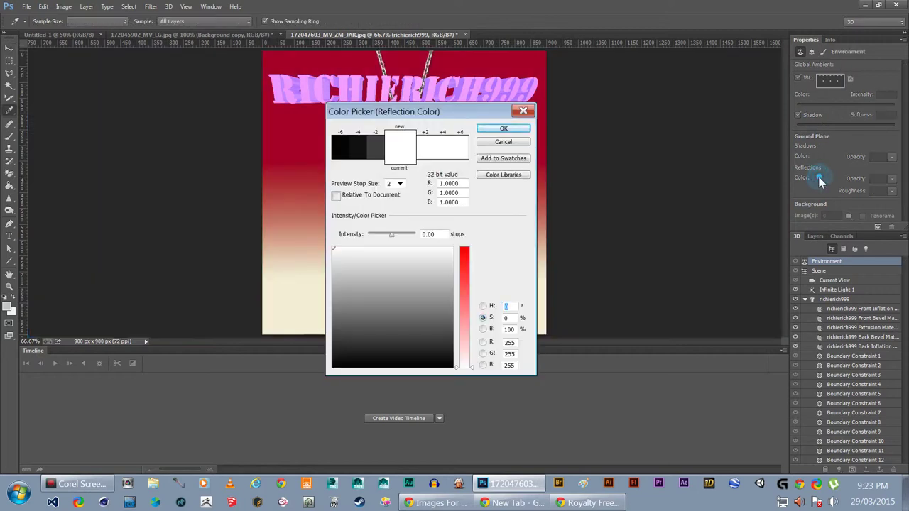
click(339, 147)
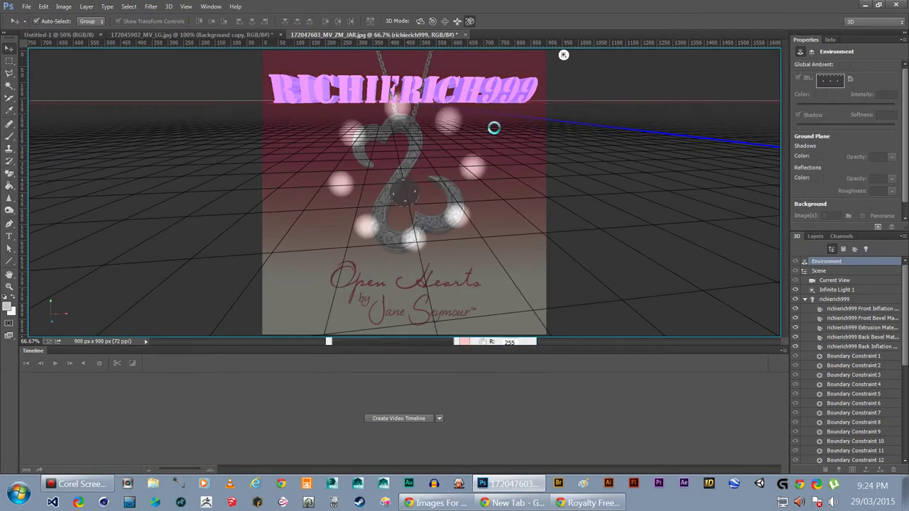
click(500, 128)
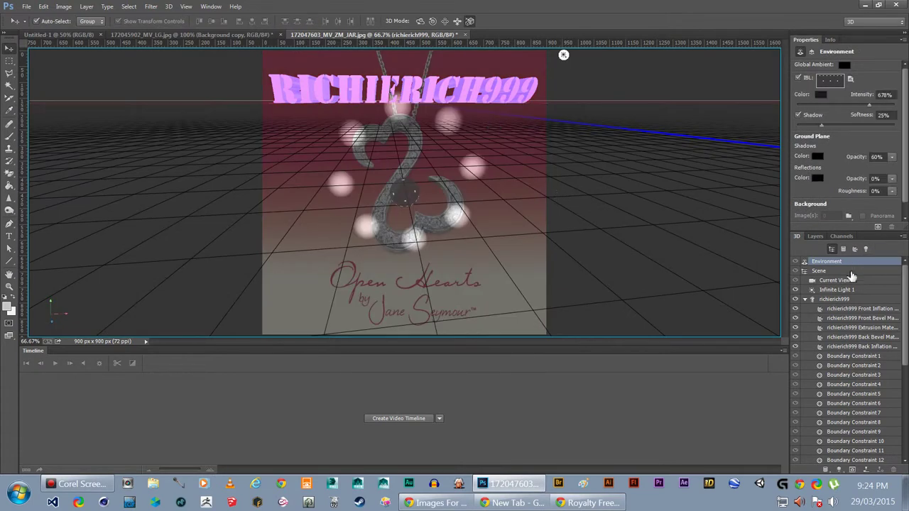
Select the camera, set its FOV to 10, and use the Vanishing Point Grid view without creating a grid
click(837, 291)
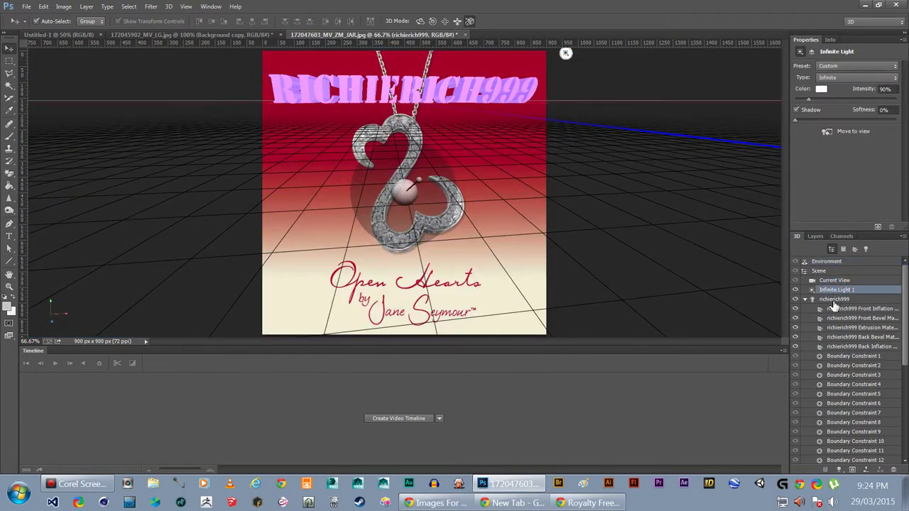
click(834, 281)
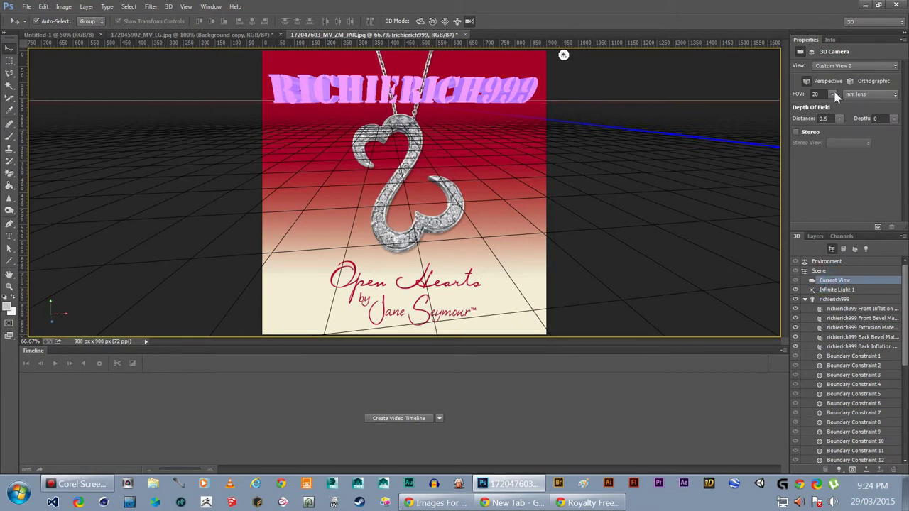
mouse_move(831, 102)
mouse_down()
mouse_move(894, 105)
mouse_move(833, 105)
mouse_up()
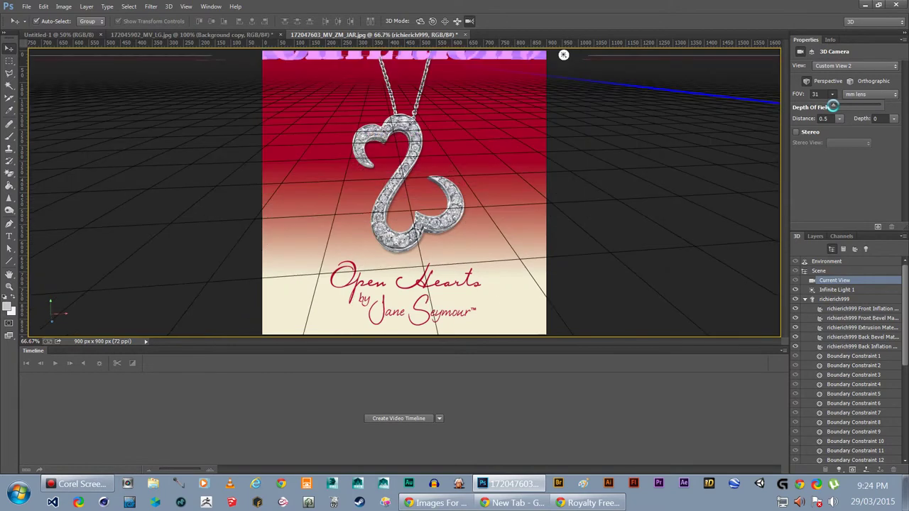
drag(832, 105, 831, 105)
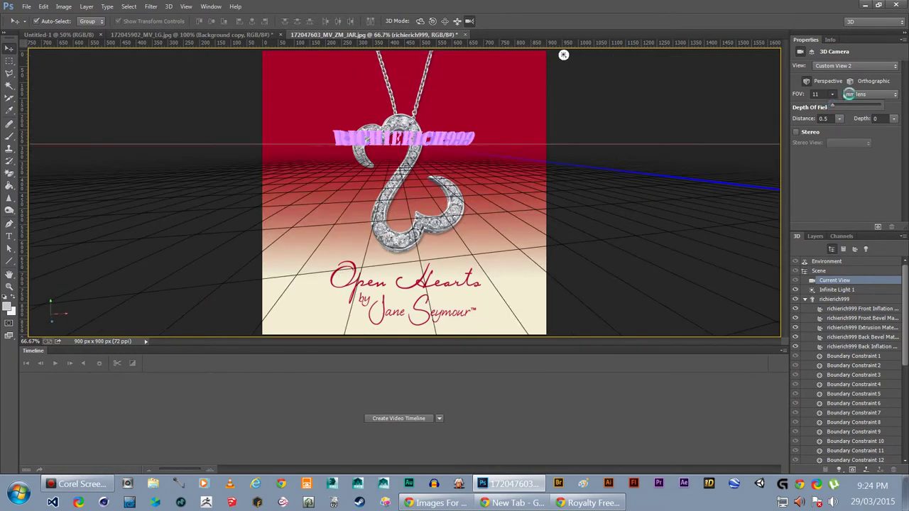
click(863, 68)
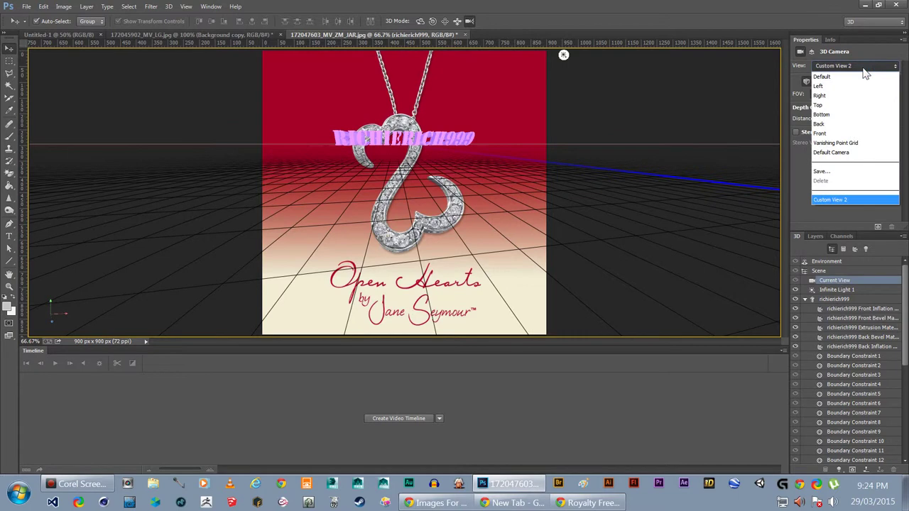
click(852, 143)
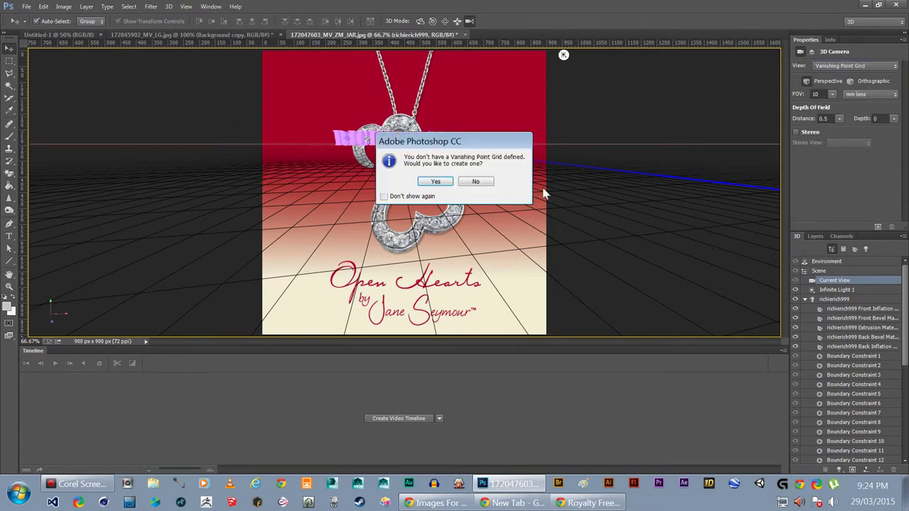
click(475, 181)
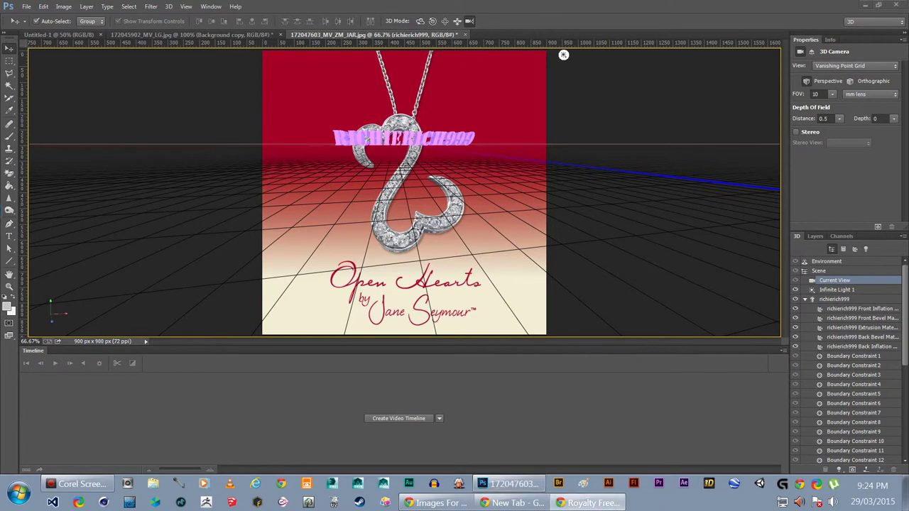
click(819, 263)
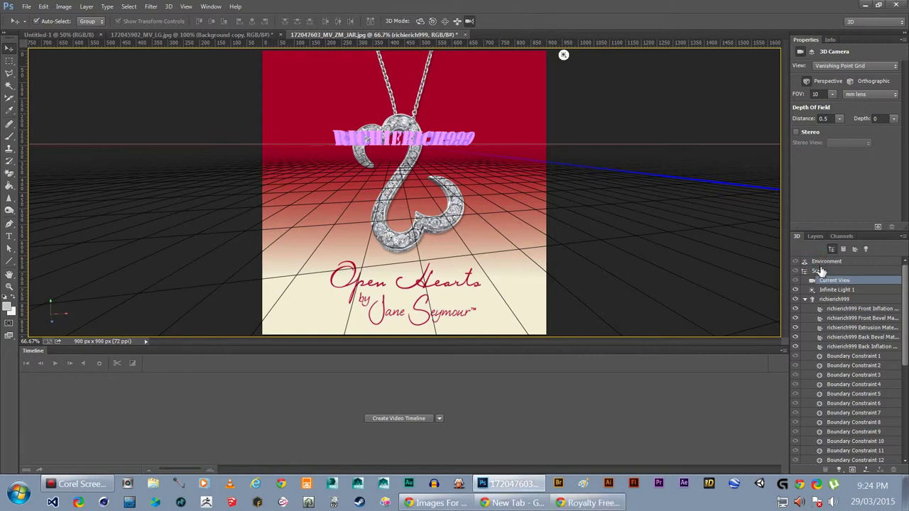
Select Scene, enter the 3D print preview and orbit the camera over the ground plane
click(820, 271)
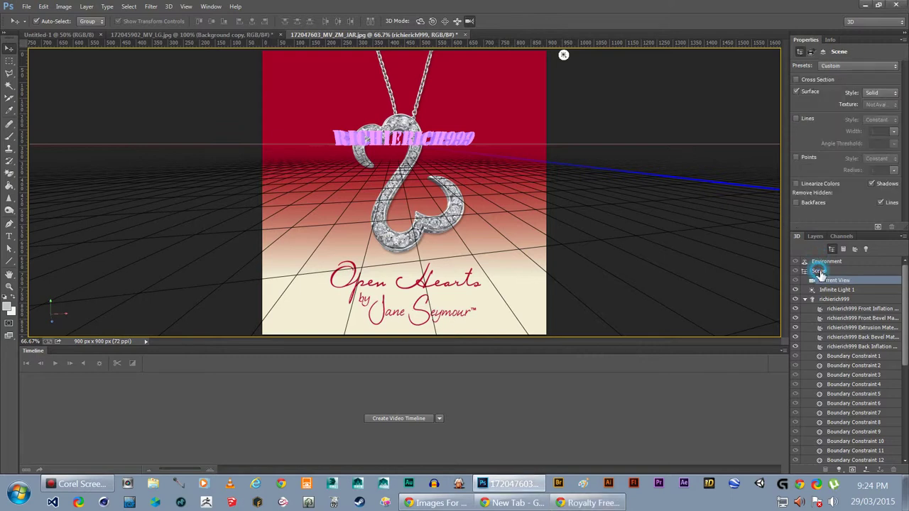
click(822, 53)
click(813, 53)
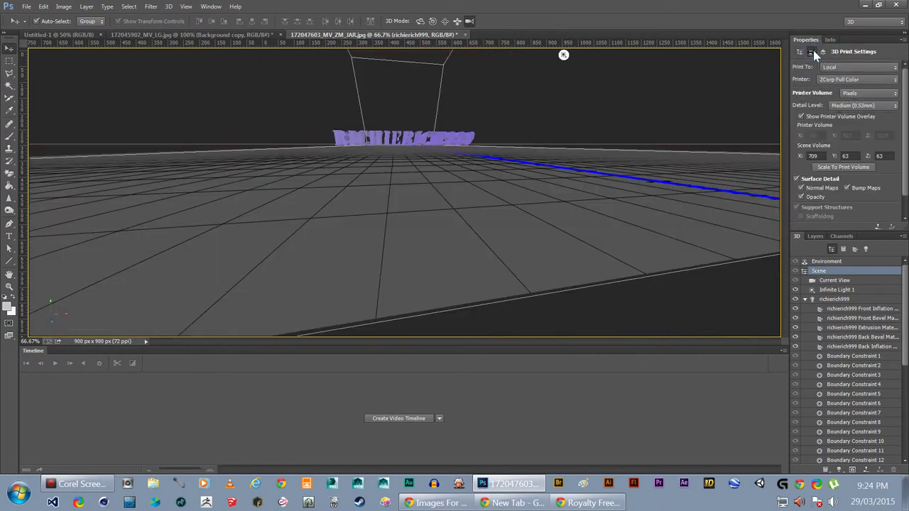
drag(497, 142, 497, 375)
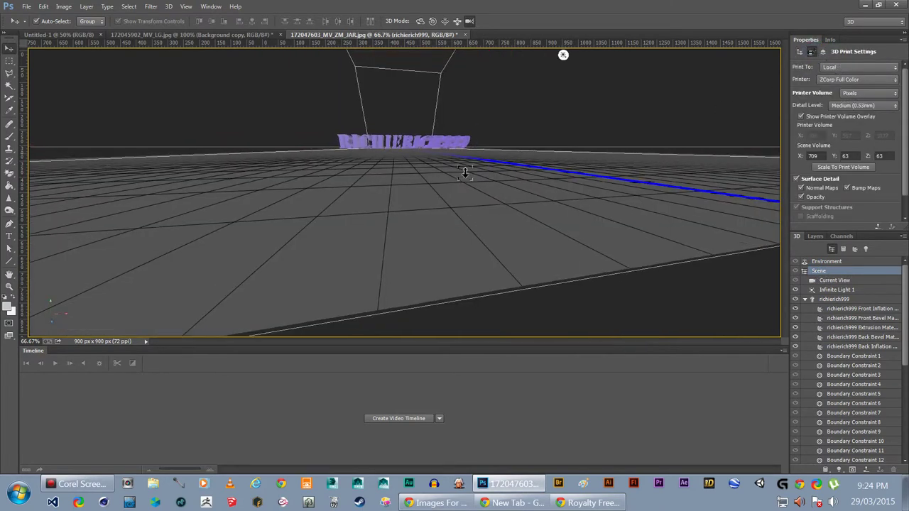
drag(458, 112, 424, 171)
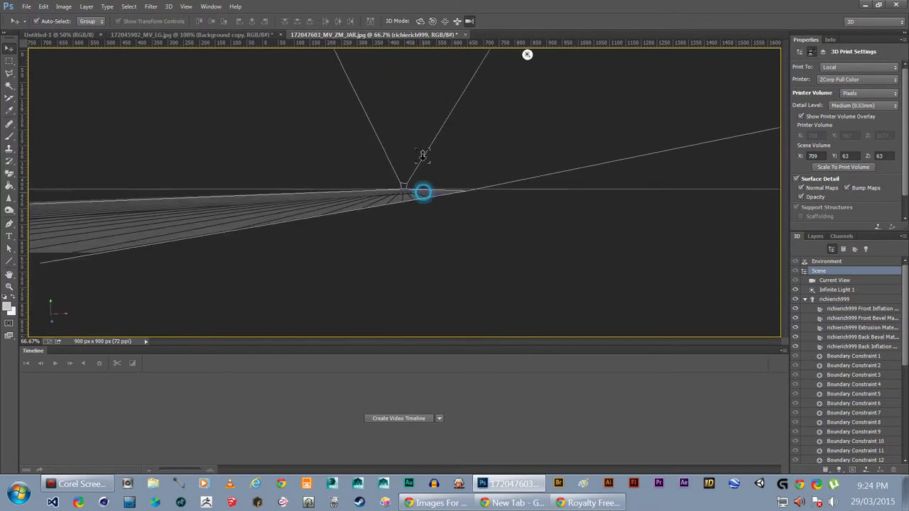
mouse_move(424, 171)
mouse_down()
mouse_move(417, 103)
mouse_move(422, 118)
mouse_move(476, 56)
mouse_up()
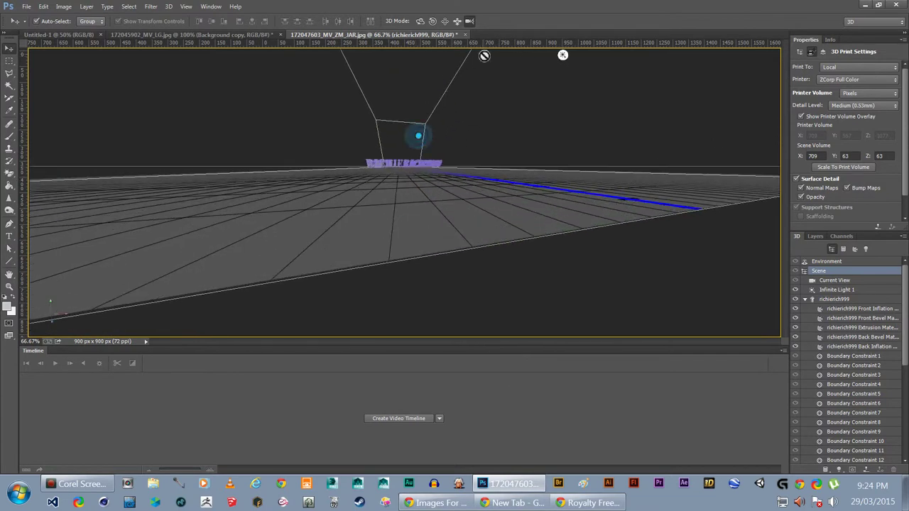
Pan, dolly and orbit the camera to reframe the purple text above the print grid
click(457, 21)
mouse_move(425, 184)
mouse_down()
mouse_move(430, 219)
mouse_move(416, 270)
mouse_move(442, 106)
mouse_move(430, 57)
mouse_up()
click(469, 21)
drag(419, 105, 420, 246)
click(445, 21)
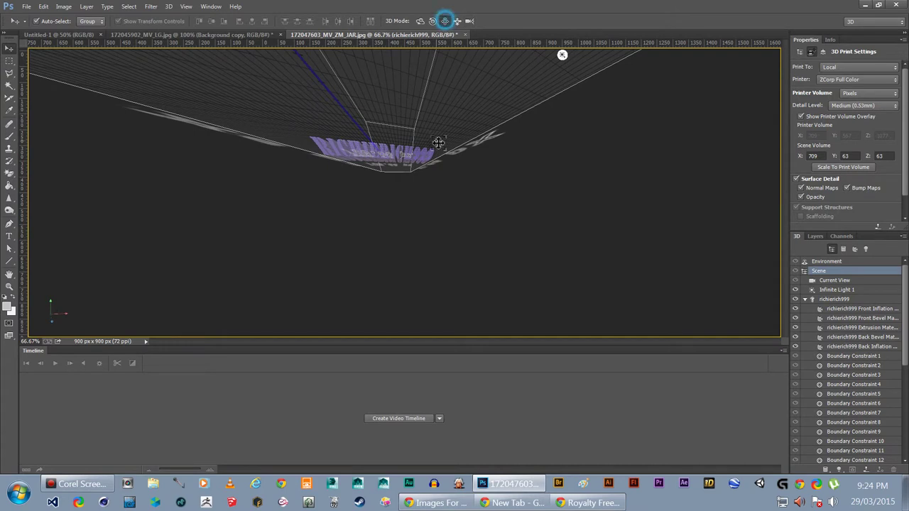
drag(436, 98, 431, 252)
drag(442, 174, 481, 101)
mouse_move(443, 198)
mouse_down()
mouse_move(414, 150)
mouse_move(417, 127)
mouse_move(400, 142)
mouse_move(402, 208)
mouse_move(412, 199)
mouse_move(402, 195)
mouse_up()
click(458, 20)
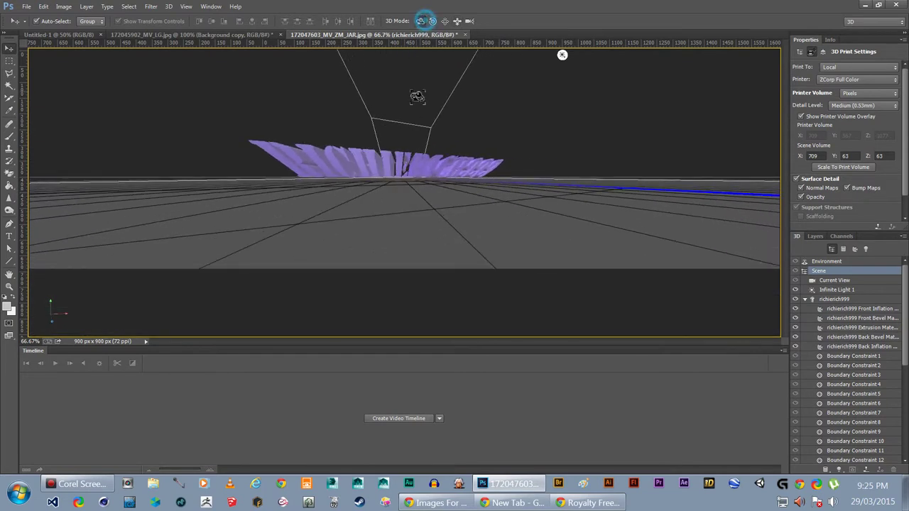
mouse_move(426, 152)
mouse_down()
mouse_move(421, 188)
mouse_move(426, 166)
mouse_up()
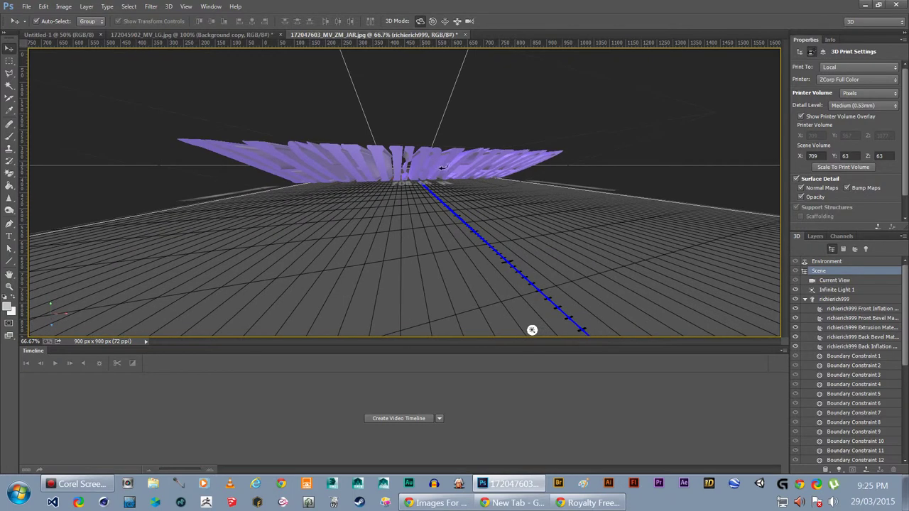
Set the 3D print target to MakerBot Replicator 2 with High (0.26mm) detail
click(856, 78)
click(853, 93)
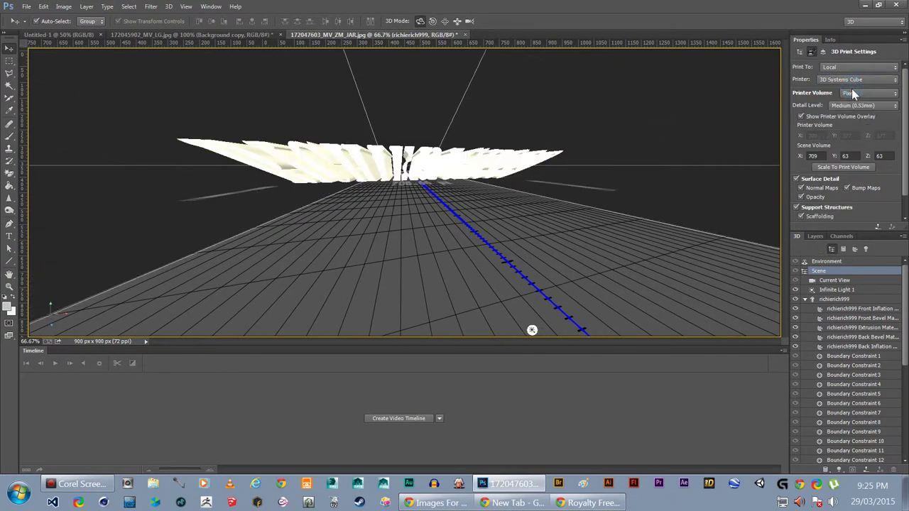
click(854, 80)
click(852, 83)
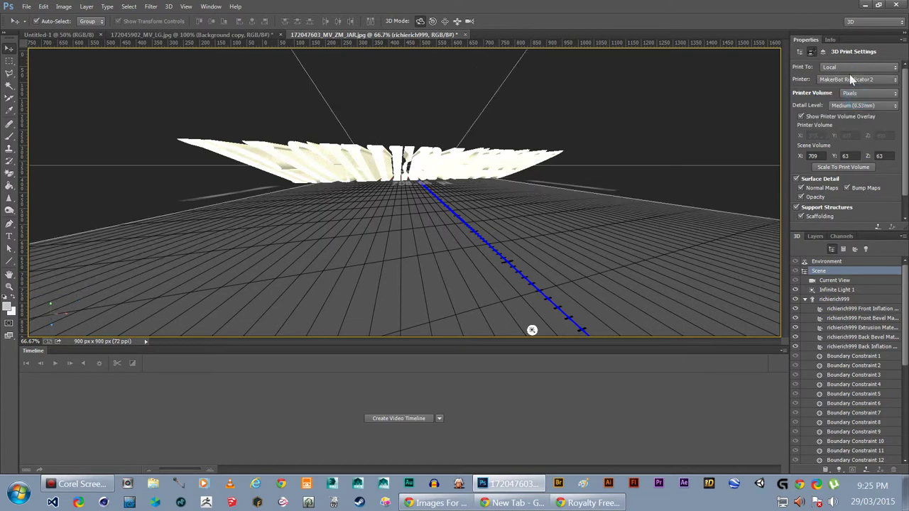
click(854, 105)
click(856, 118)
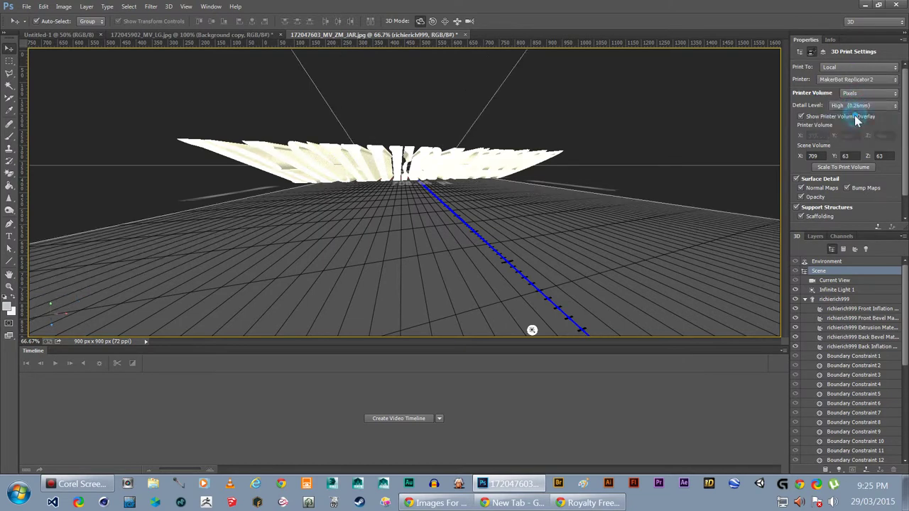
Select the scene environment and leave the 3D print preview
click(834, 262)
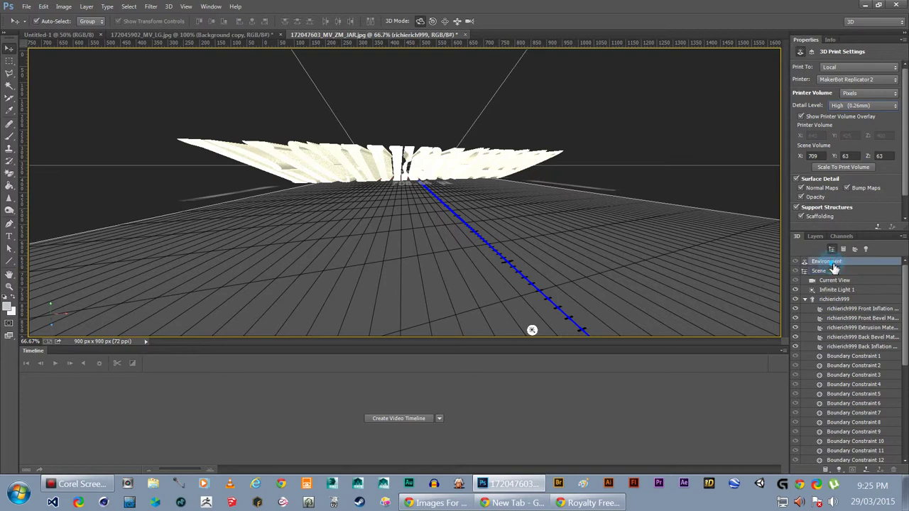
click(844, 80)
click(845, 92)
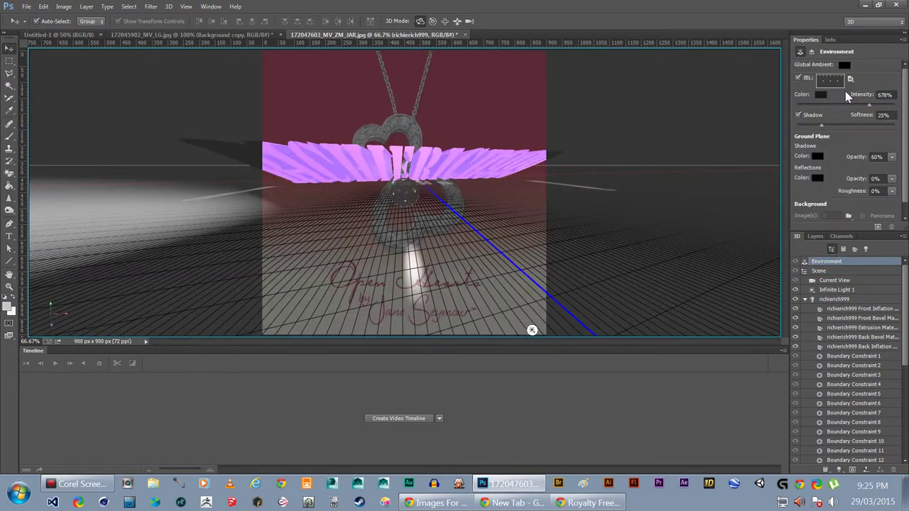
Select the richierich999 text mesh and change its extrusion depth on the Deform settings
click(833, 281)
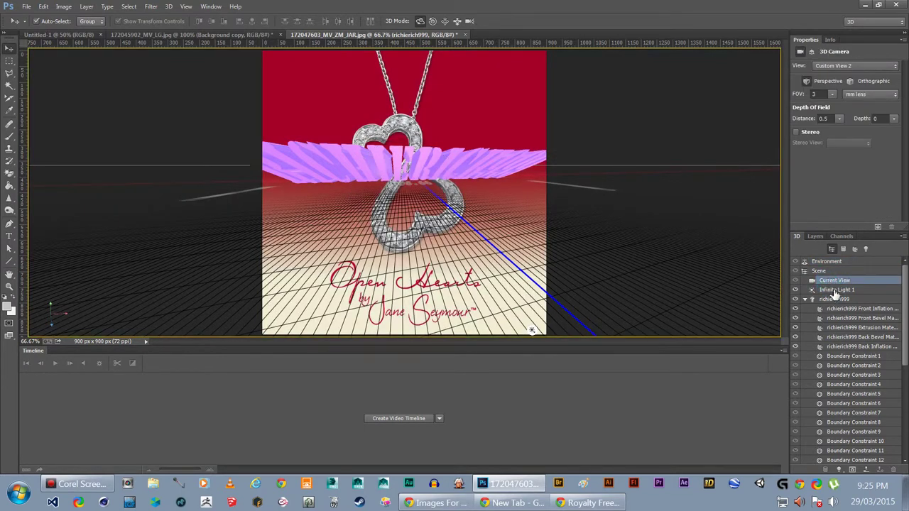
click(835, 290)
click(835, 299)
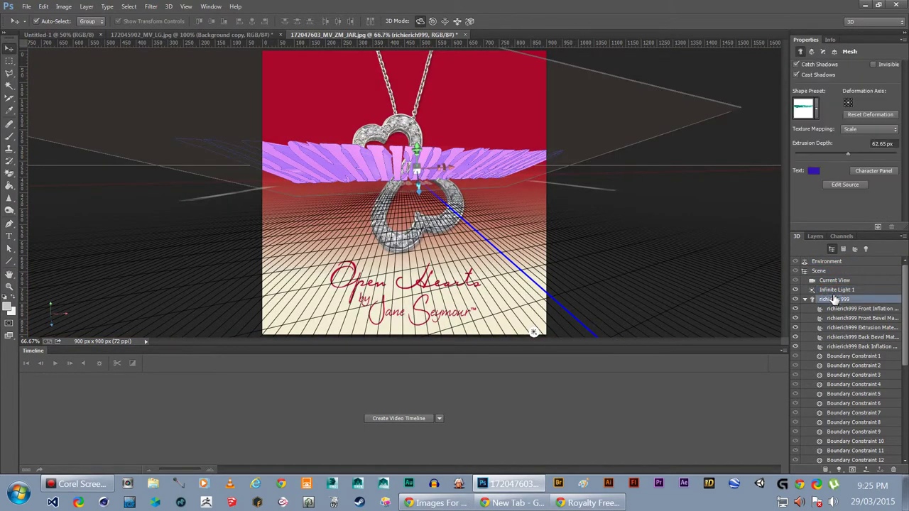
click(835, 290)
click(834, 300)
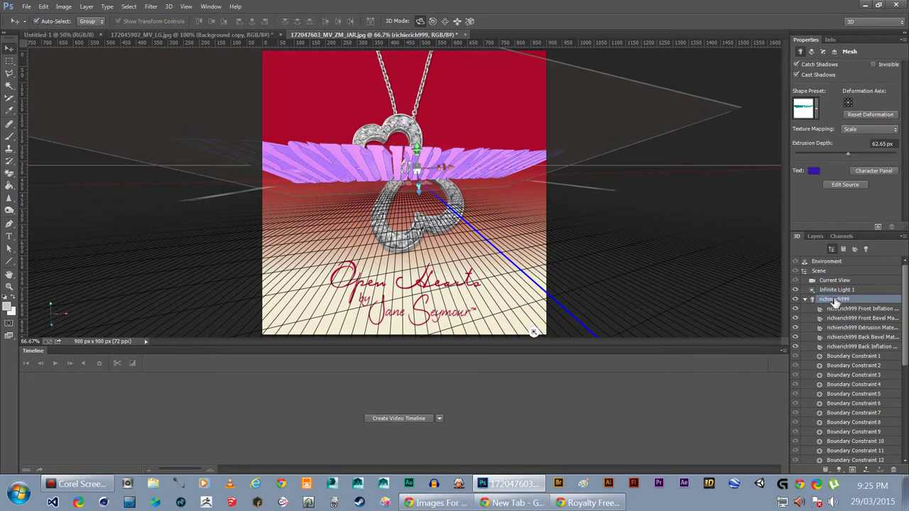
click(822, 52)
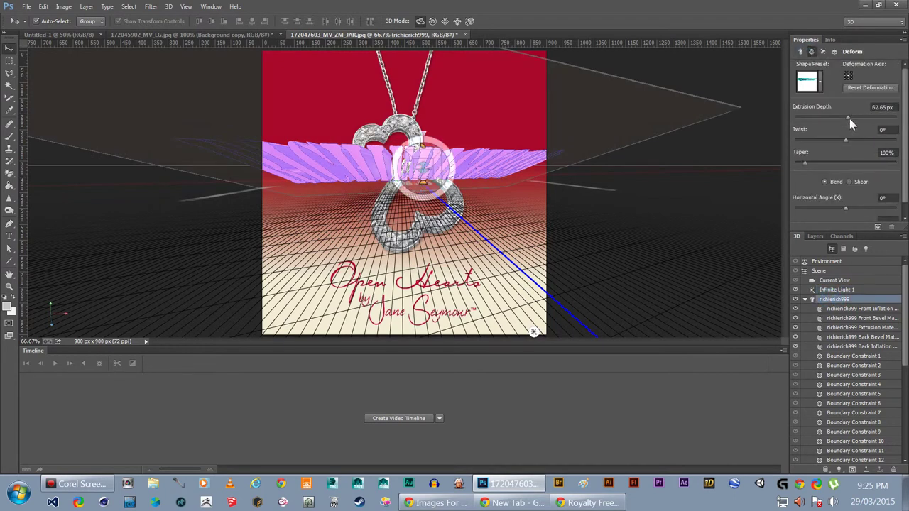
mouse_move(849, 117)
mouse_down()
mouse_move(840, 117)
mouse_move(857, 118)
mouse_move(847, 118)
mouse_up()
click(821, 53)
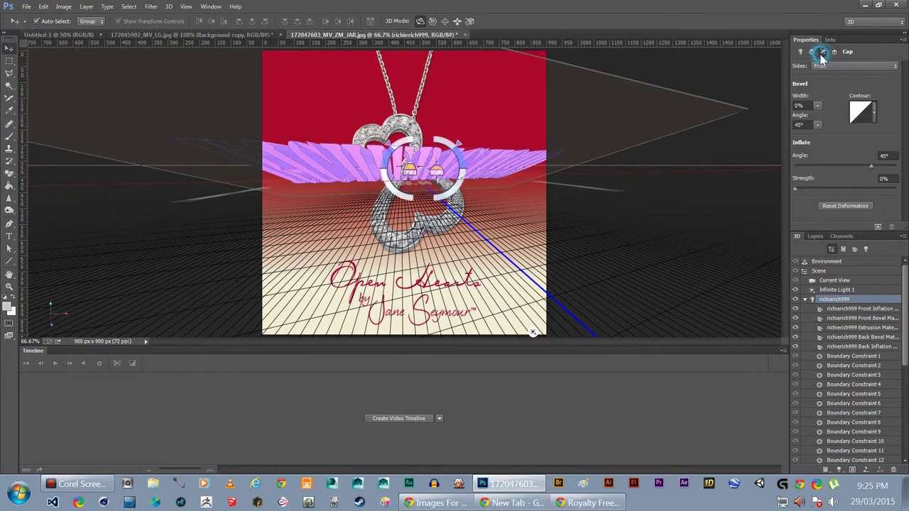
click(834, 51)
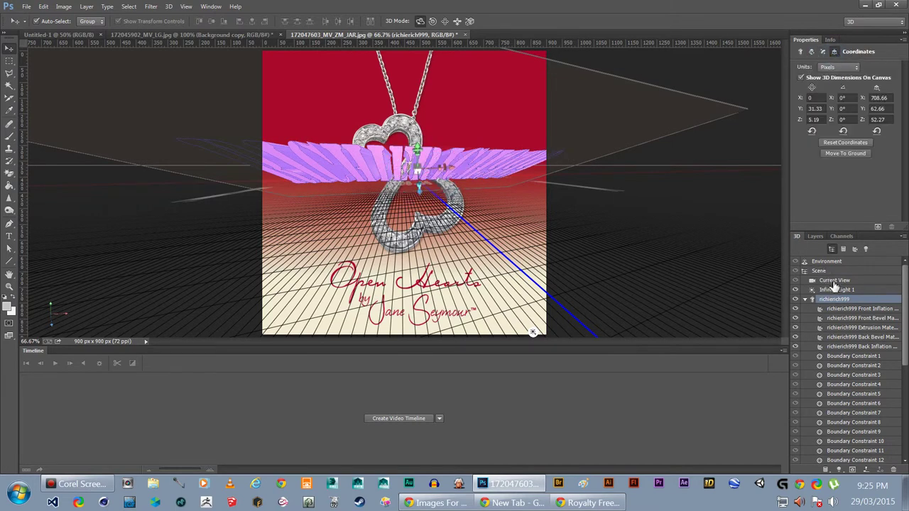
Change the scene camera's field of view and switch it to orthographic projection
click(832, 281)
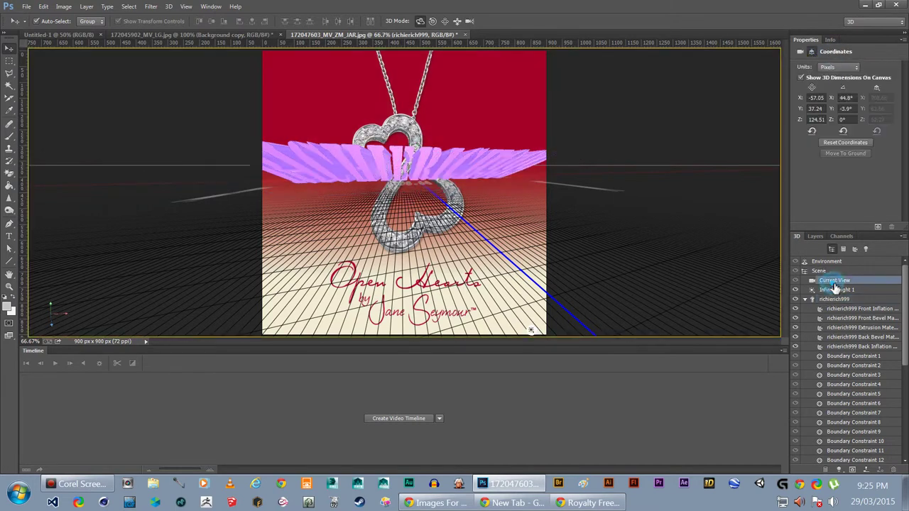
click(800, 54)
click(831, 94)
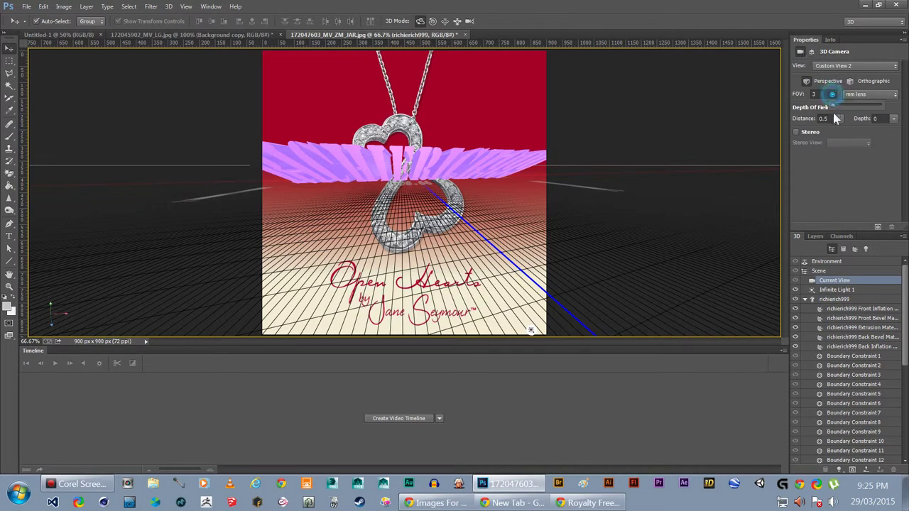
mouse_move(825, 105)
mouse_down()
mouse_move(834, 105)
mouse_move(822, 105)
mouse_up()
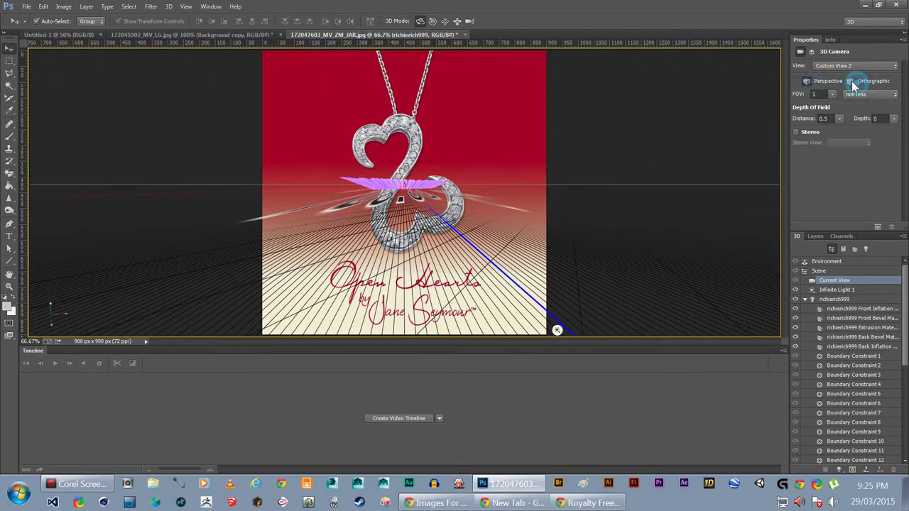
click(850, 81)
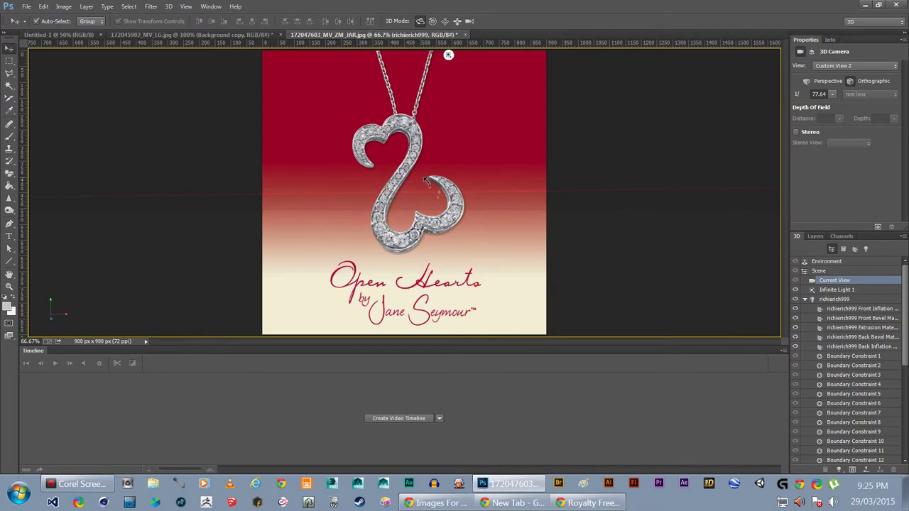
Show the whole-scene settings, its render presets list, and its 3D print settings
click(824, 271)
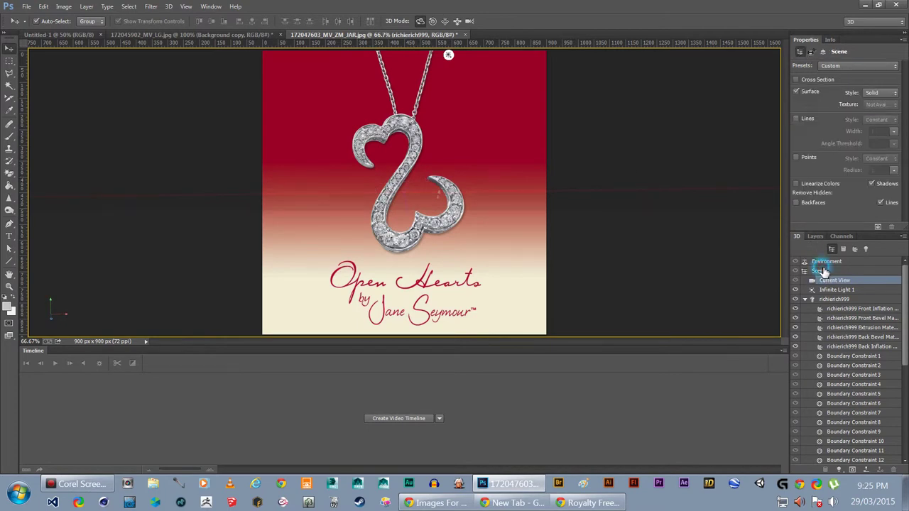
click(834, 65)
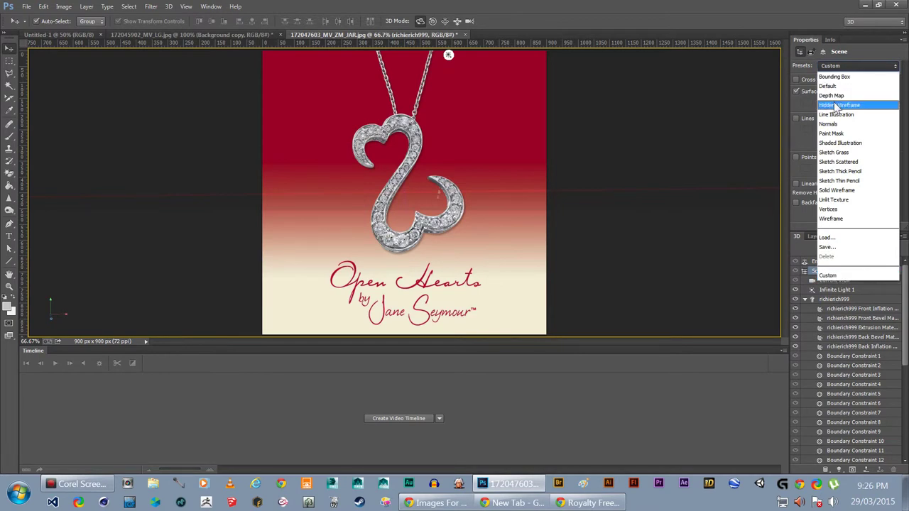
click(812, 54)
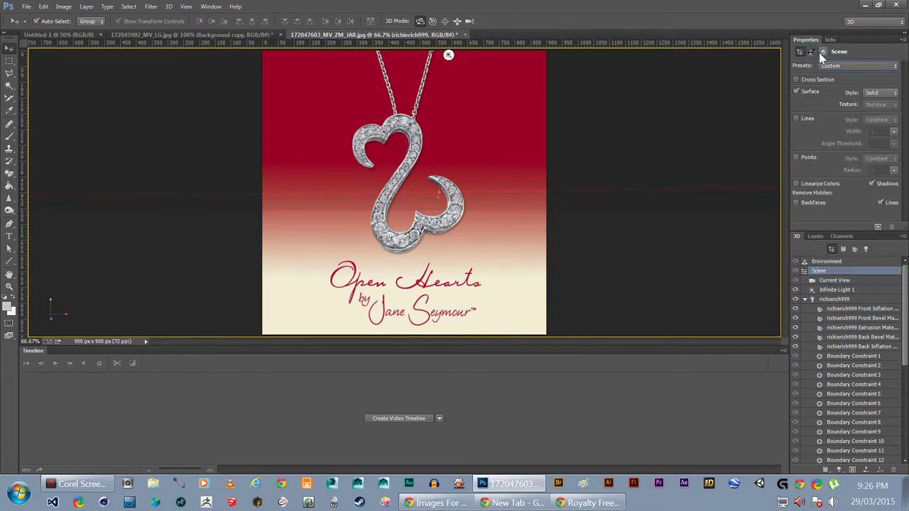
Make ZCorp Full Color the print target and slide the 3D object right and down
click(831, 79)
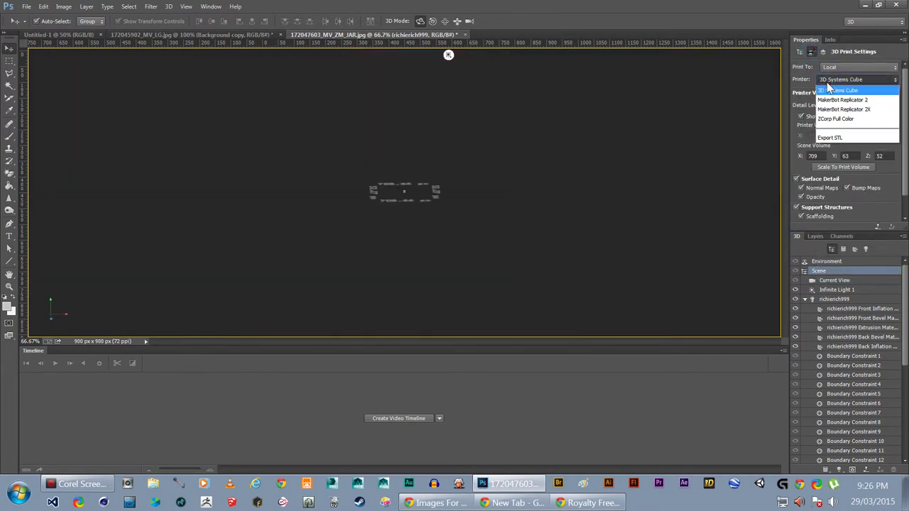
click(841, 118)
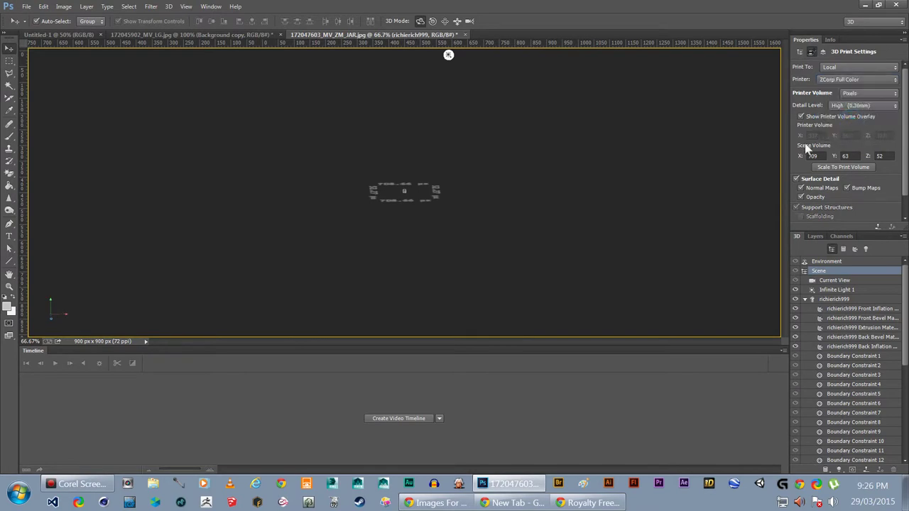
mouse_move(404, 204)
mouse_down()
mouse_move(416, 192)
mouse_move(564, 197)
mouse_up()
click(444, 23)
scroll(824, 266, down, 1)
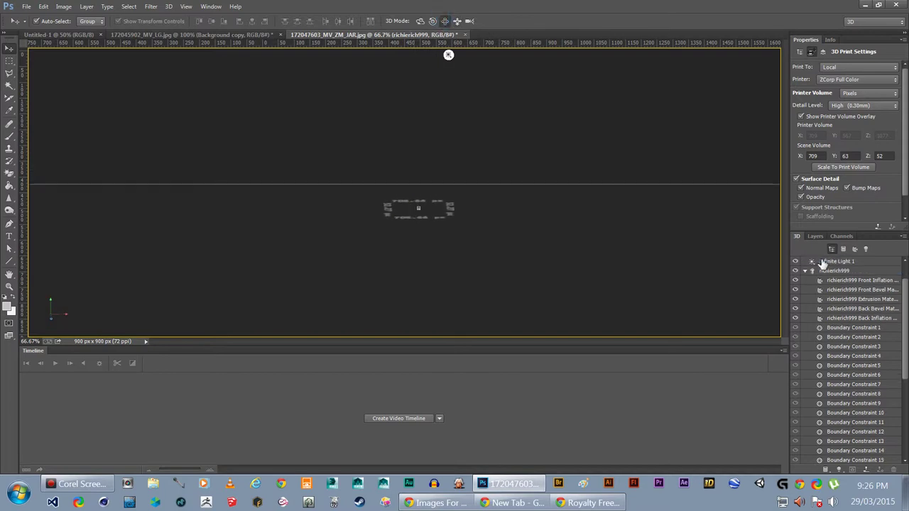
Return to the rendered view with the text mesh and the current-view camera settings
click(823, 267)
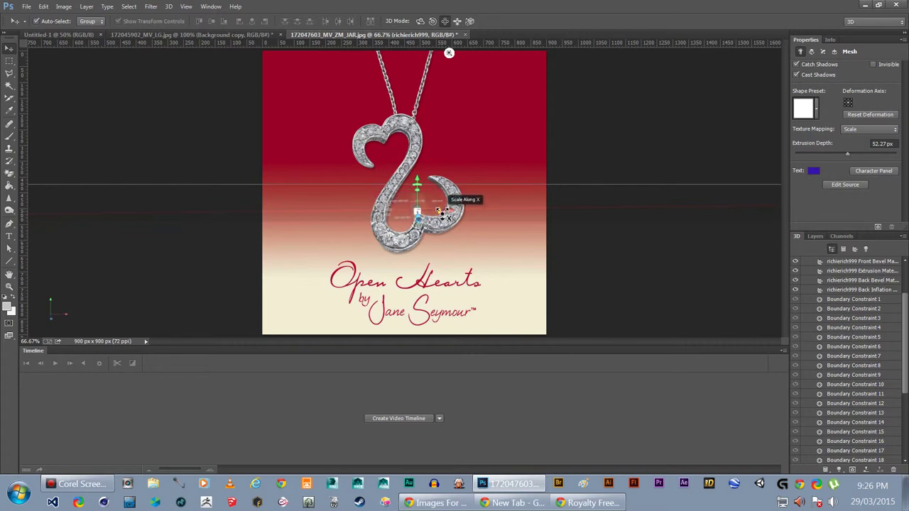
click(445, 224)
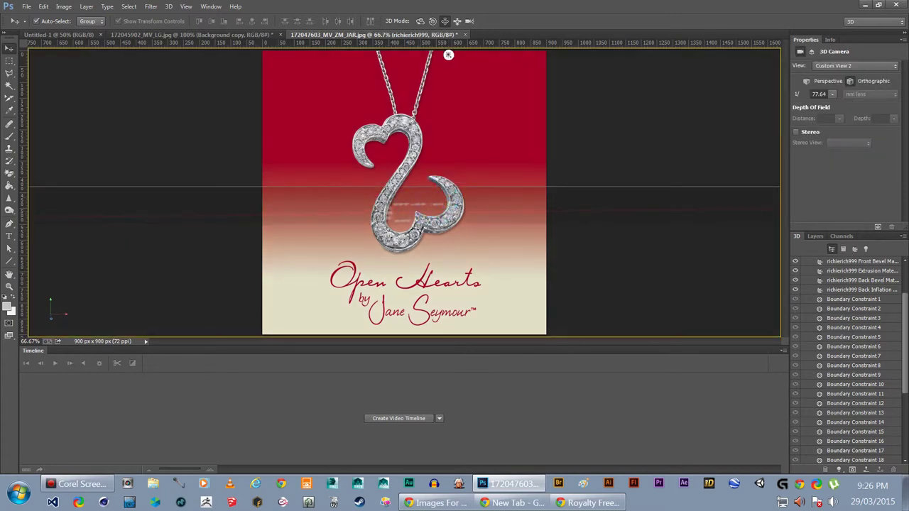
click(9, 236)
Type 'ICHIE' on the pendant, extrude it into 3D, and pick 3D Systems Cube
click(323, 165)
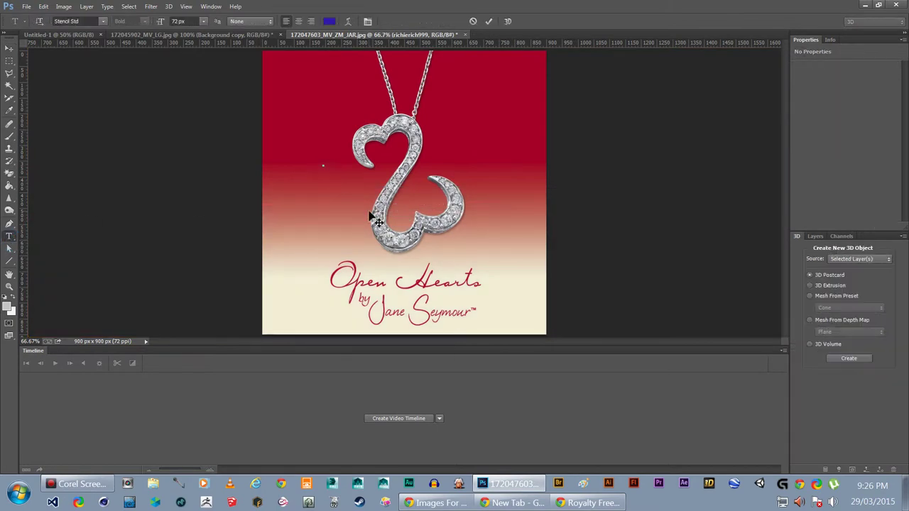
text(ICHIERICH999)
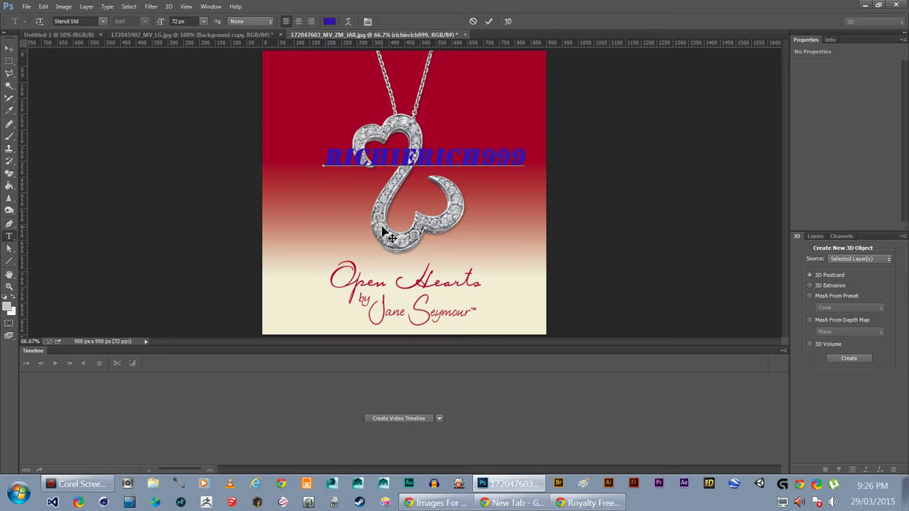
click(507, 21)
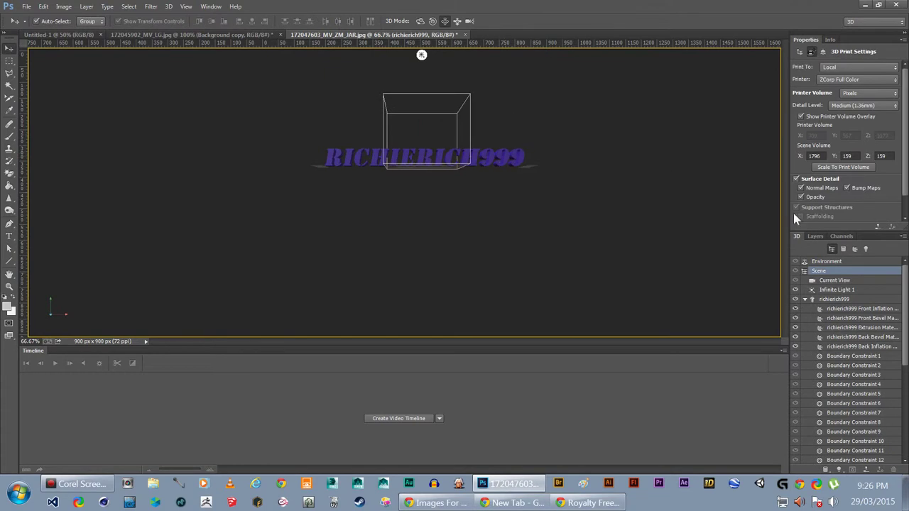
click(849, 79)
click(845, 118)
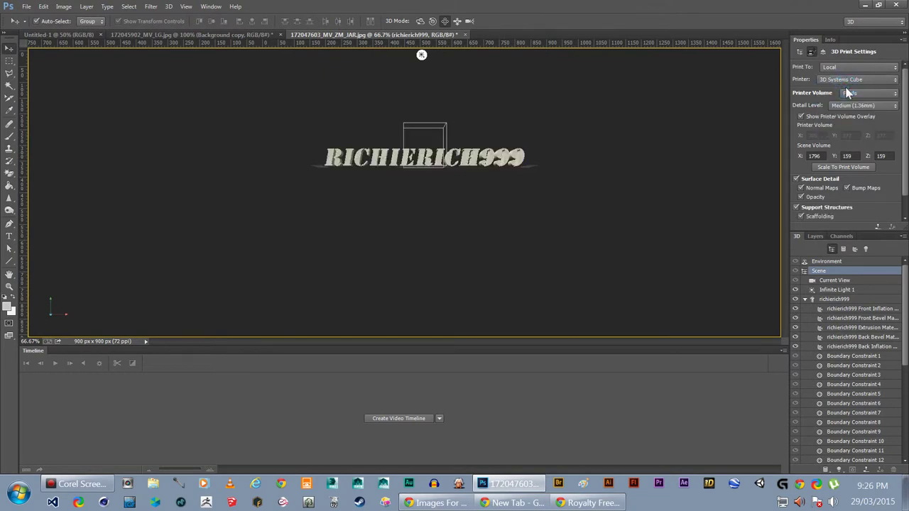
Toggle the richierich999 layers' visibility in the Layers panel, leaving the top one shown
click(815, 237)
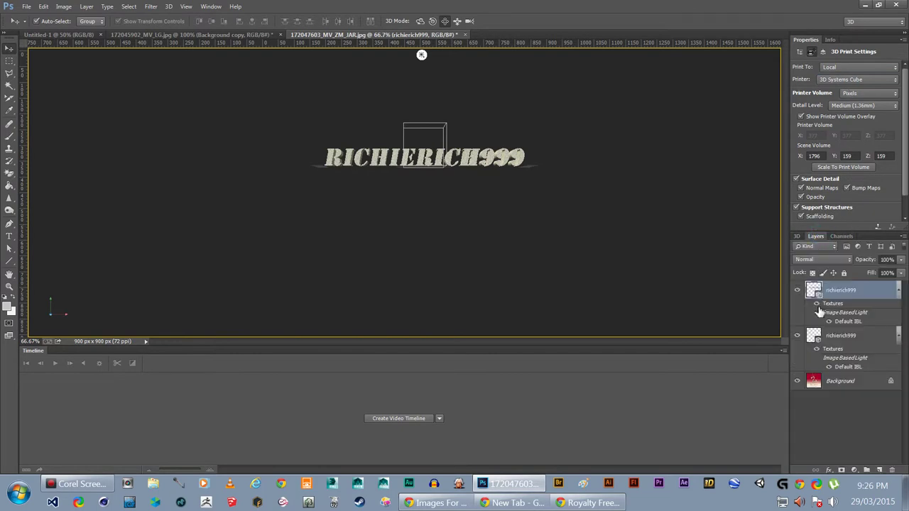
click(797, 336)
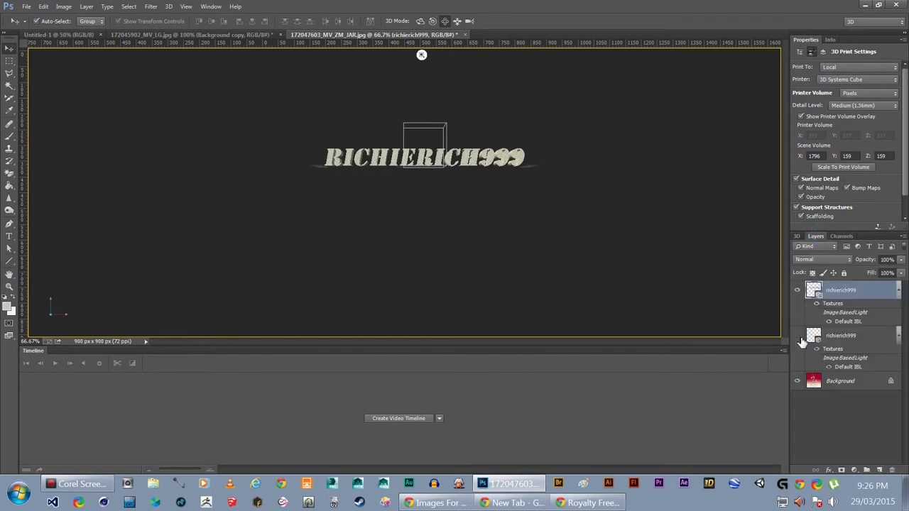
click(797, 291)
click(796, 290)
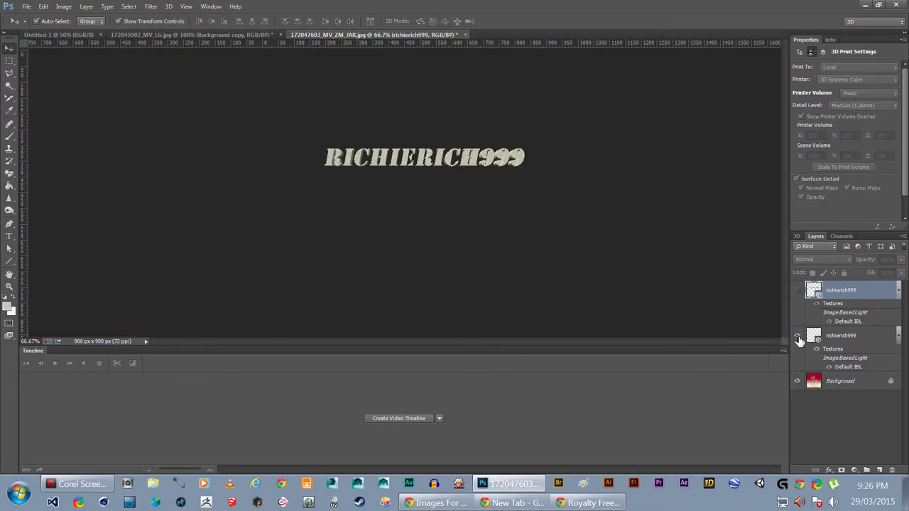
click(797, 290)
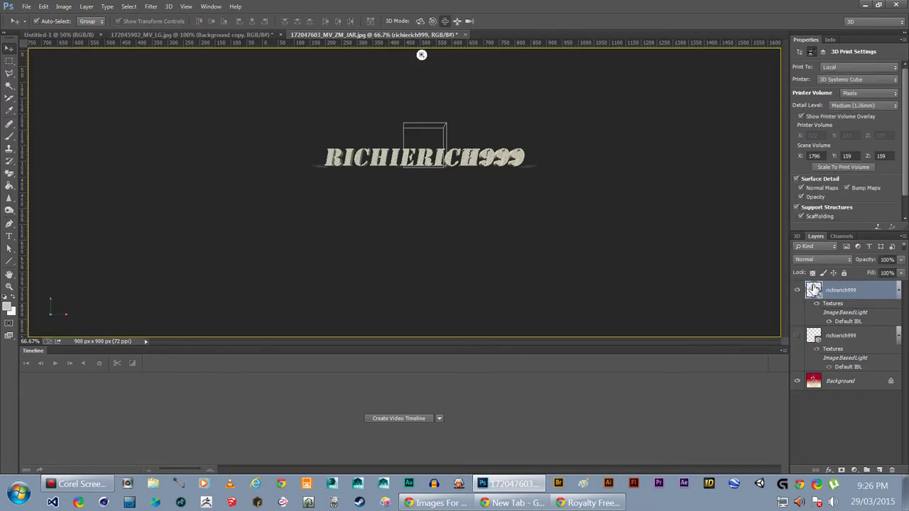
click(798, 236)
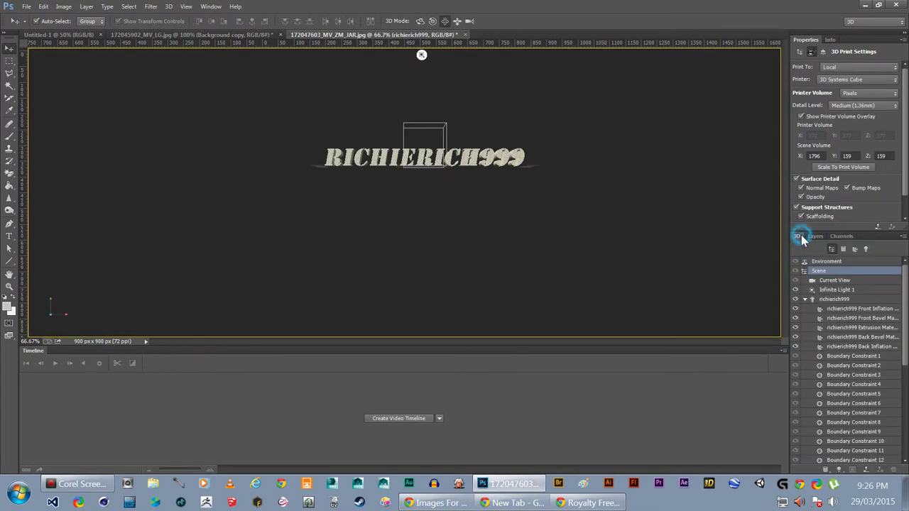
Set MakerBot Replicator 2 as the print target and show the text's coordinates
click(852, 79)
click(851, 96)
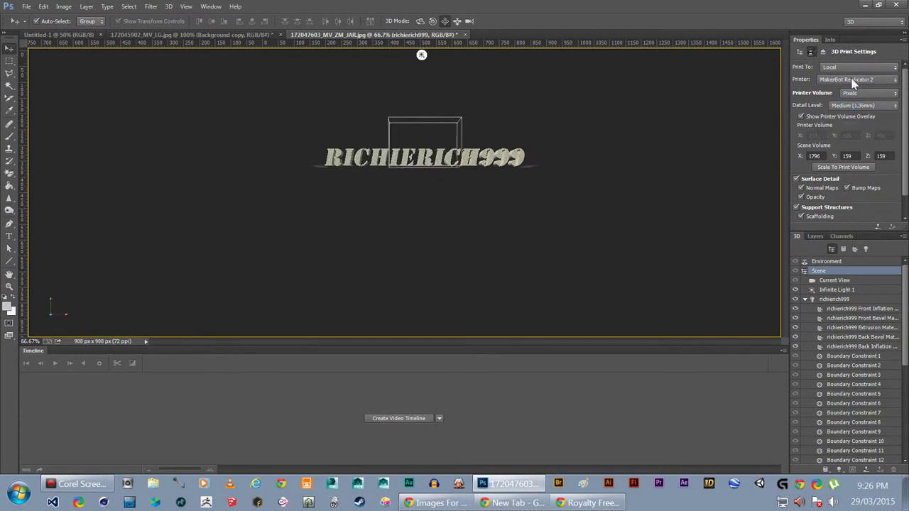
click(821, 52)
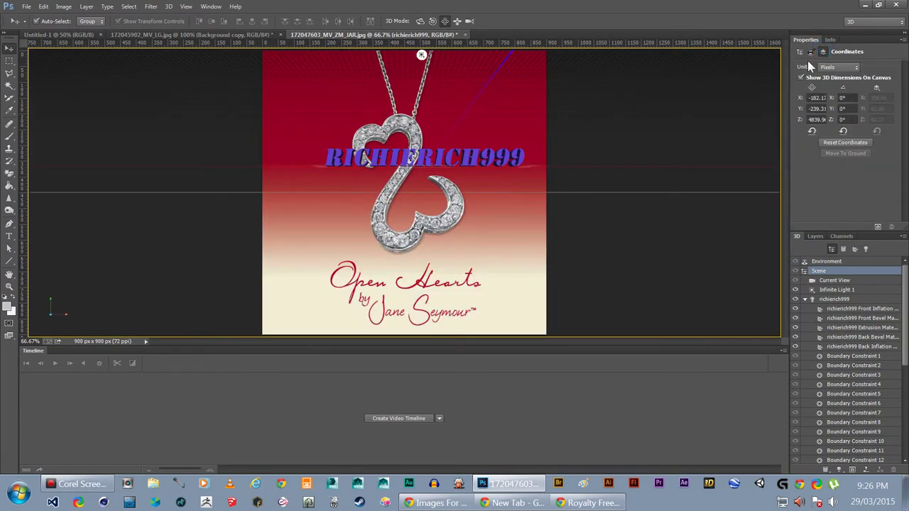
Turn, enlarge and roll the 3D text into a tilted diagonal angle
click(432, 20)
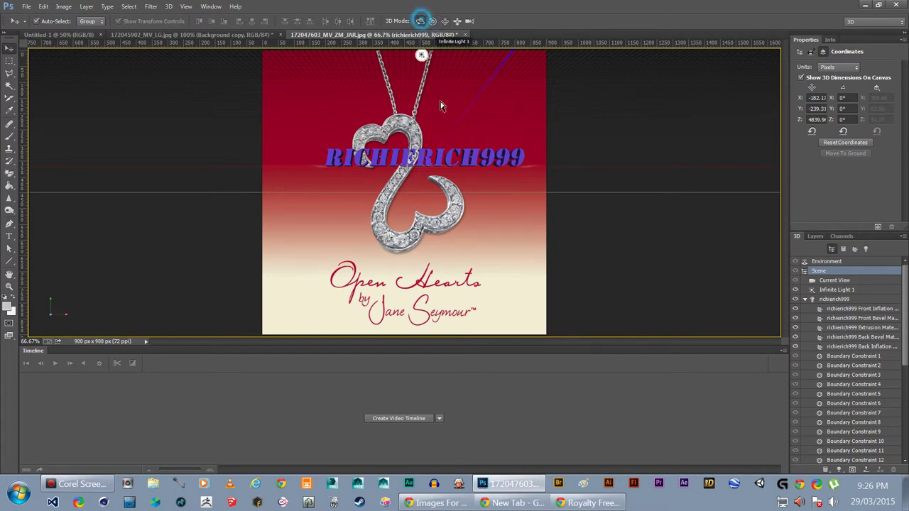
mouse_move(478, 162)
mouse_down()
mouse_move(439, 162)
mouse_move(615, 156)
mouse_move(470, 170)
mouse_move(433, 117)
mouse_up()
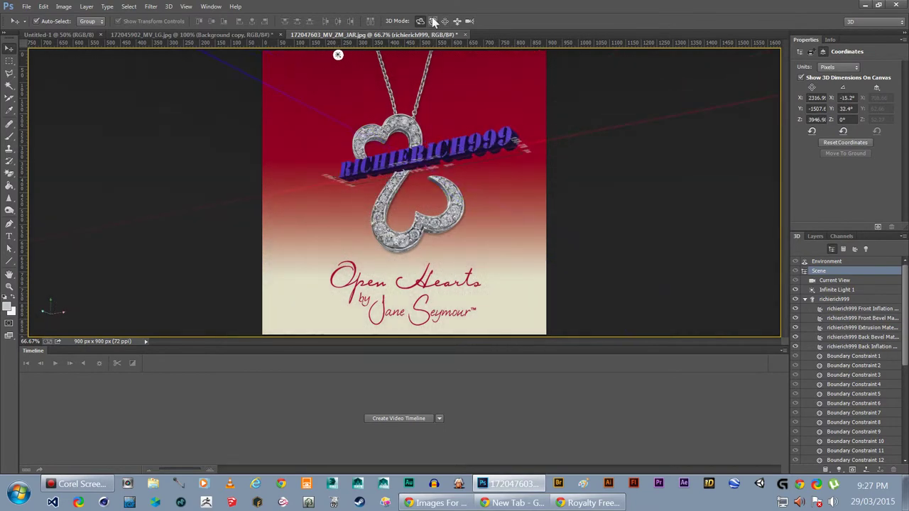
mouse_move(463, 77)
mouse_down()
mouse_move(464, 344)
mouse_move(486, 114)
mouse_up()
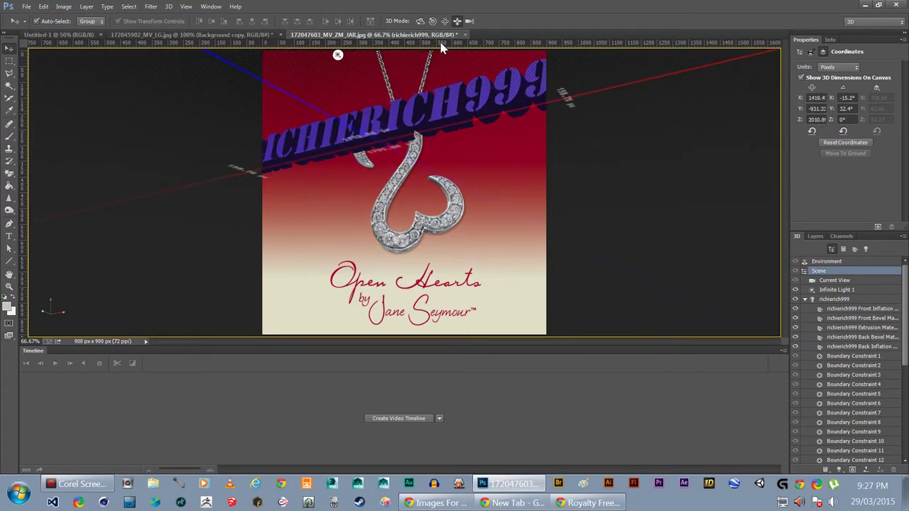
click(434, 22)
mouse_move(455, 101)
mouse_down()
mouse_move(487, 121)
mouse_move(438, 89)
mouse_move(483, 90)
mouse_move(540, 147)
mouse_move(463, 32)
mouse_up()
click(422, 21)
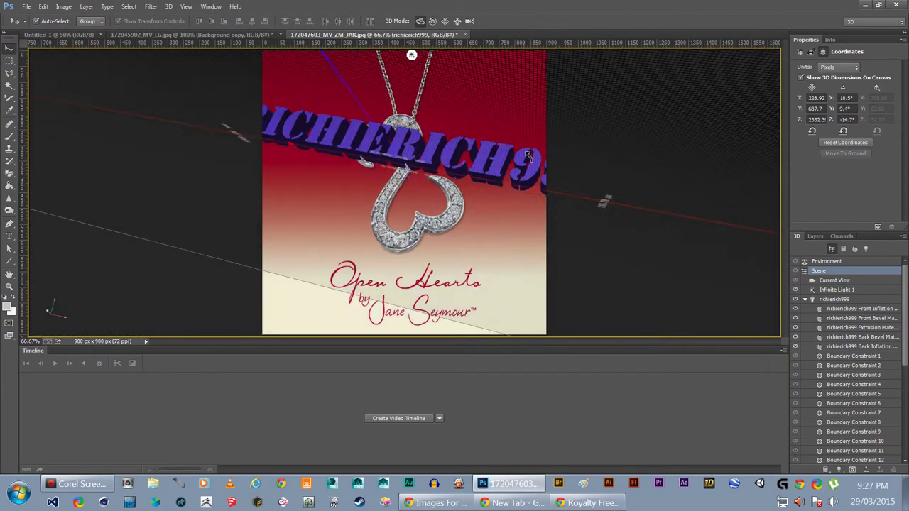
Check the scene settings, the text's coordinates, and the 3D print settings preview
click(800, 52)
click(822, 52)
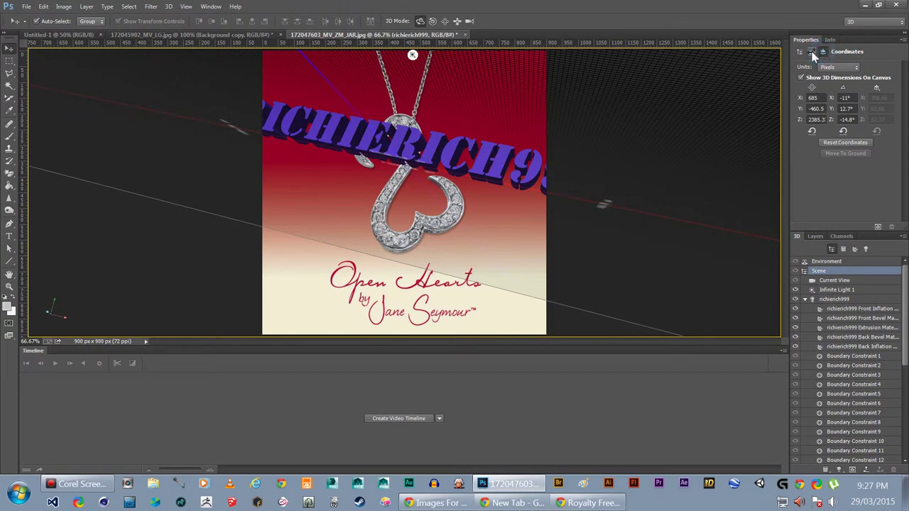
click(813, 54)
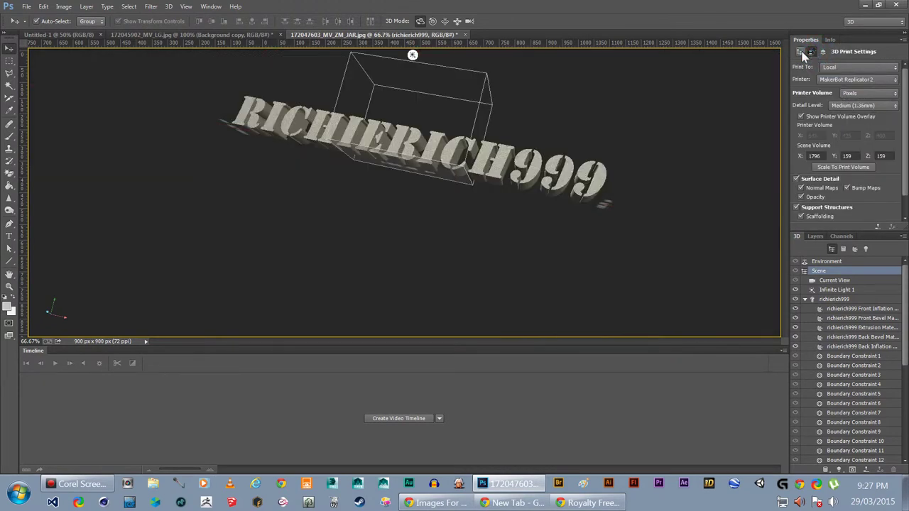
click(801, 52)
click(832, 281)
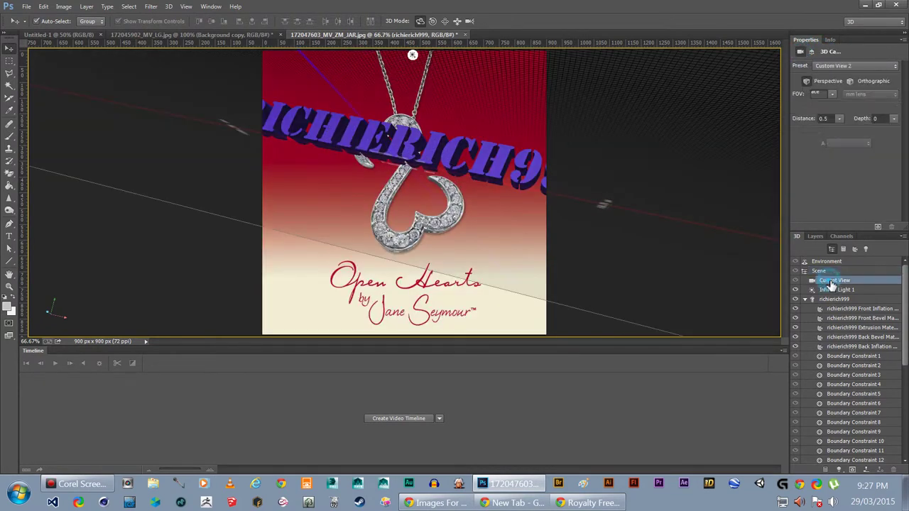
drag(833, 108, 827, 104)
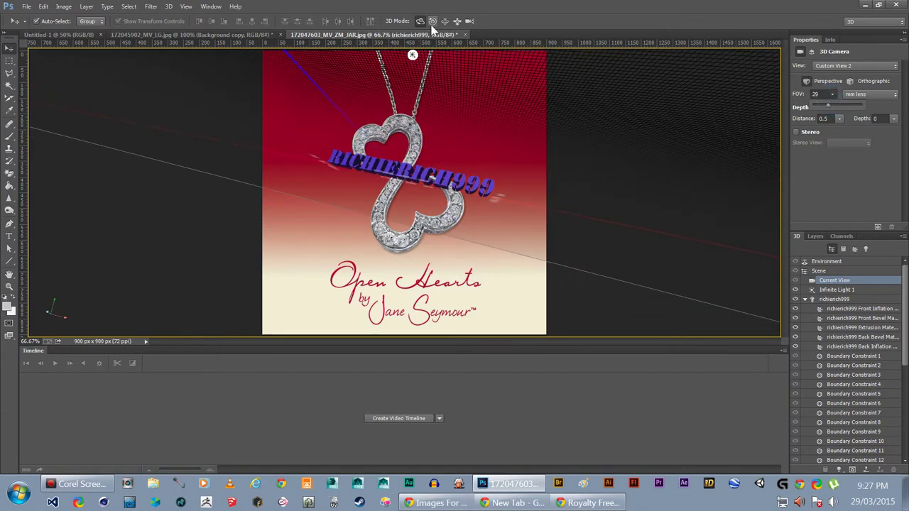
drag(436, 172, 410, 78)
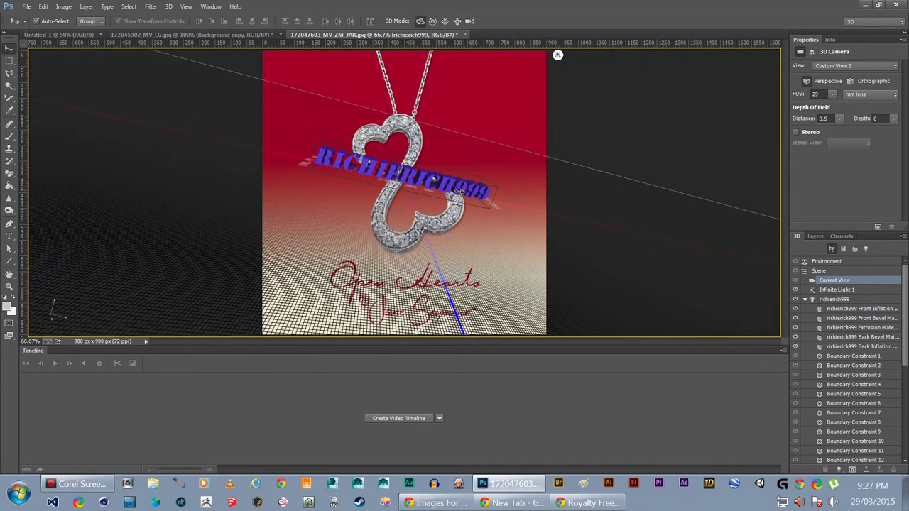
click(444, 20)
mouse_move(447, 192)
mouse_down()
mouse_move(436, 98)
mouse_move(431, 101)
mouse_up()
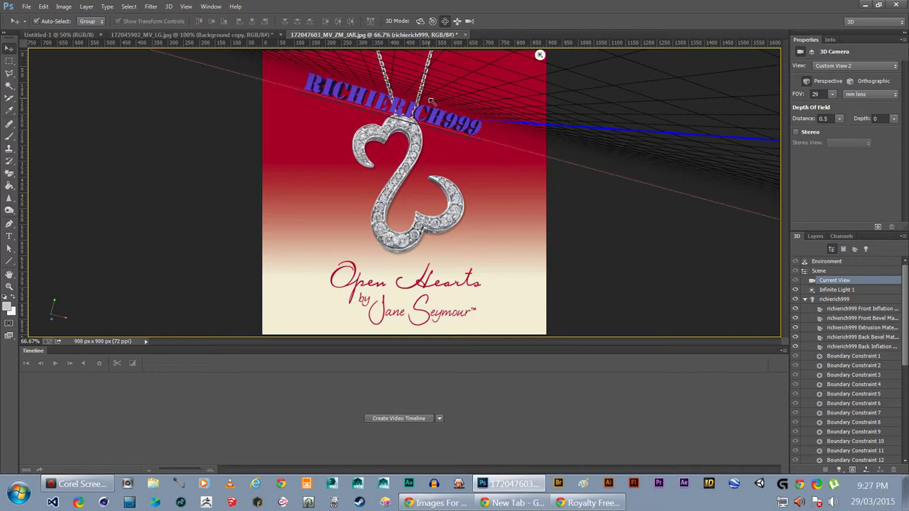
click(541, 55)
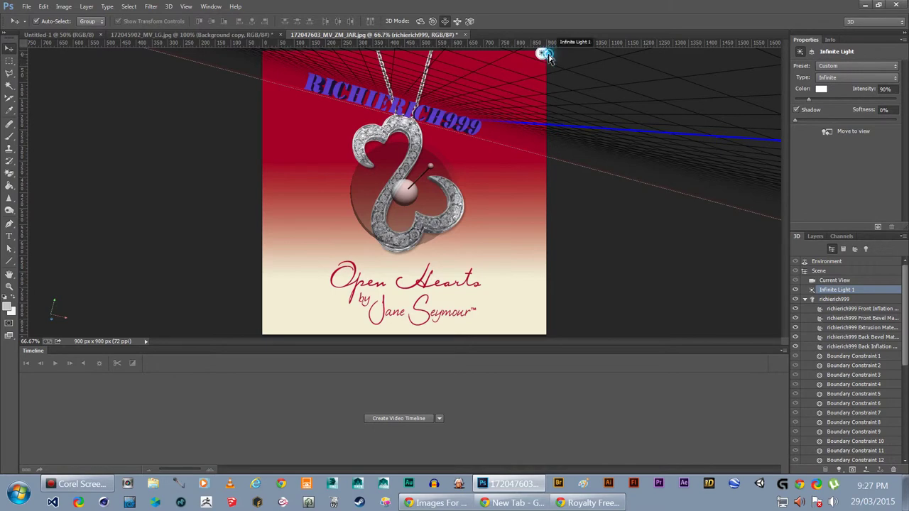
mouse_move(417, 172)
mouse_down()
mouse_move(393, 193)
mouse_move(408, 192)
mouse_up()
click(835, 280)
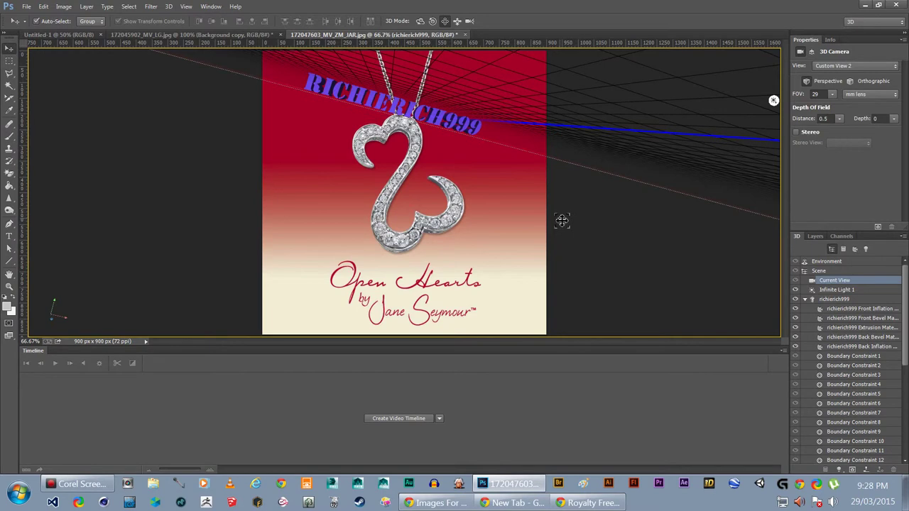
key(Print)
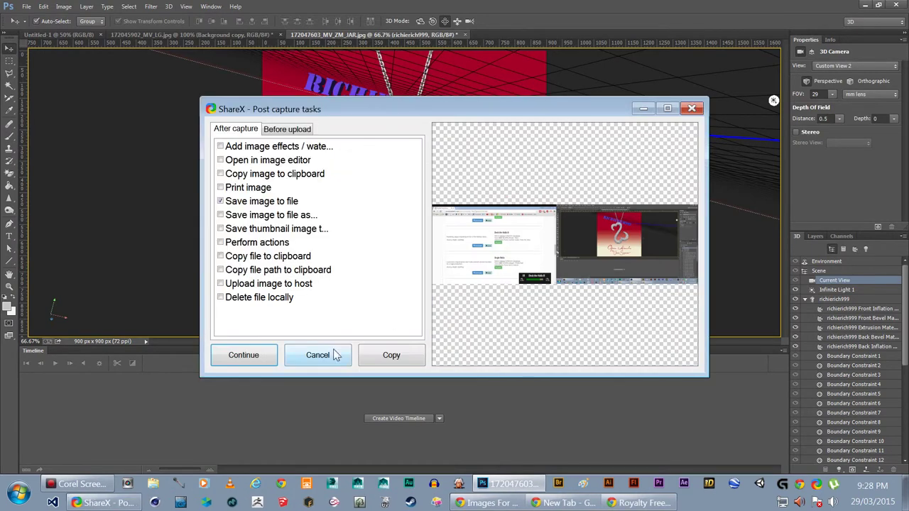
click(243, 355)
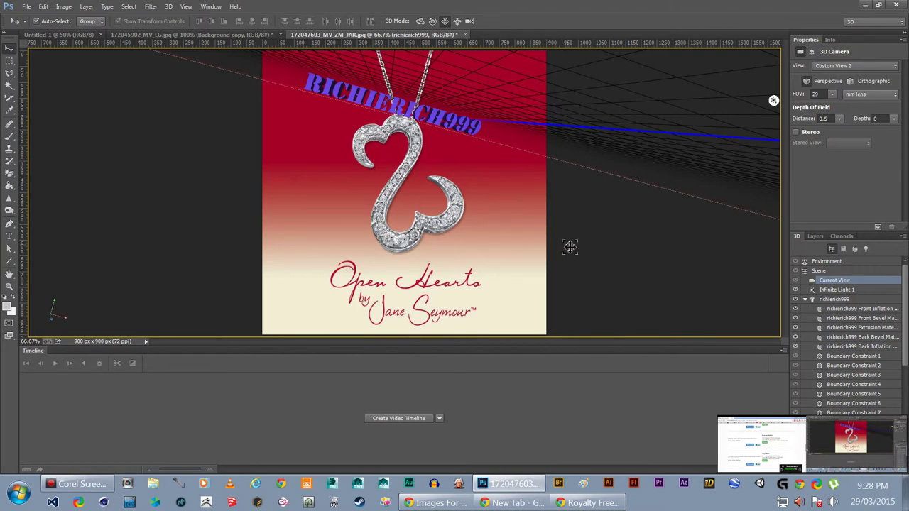
key(Print)
click(263, 355)
drag(458, 122, 439, 122)
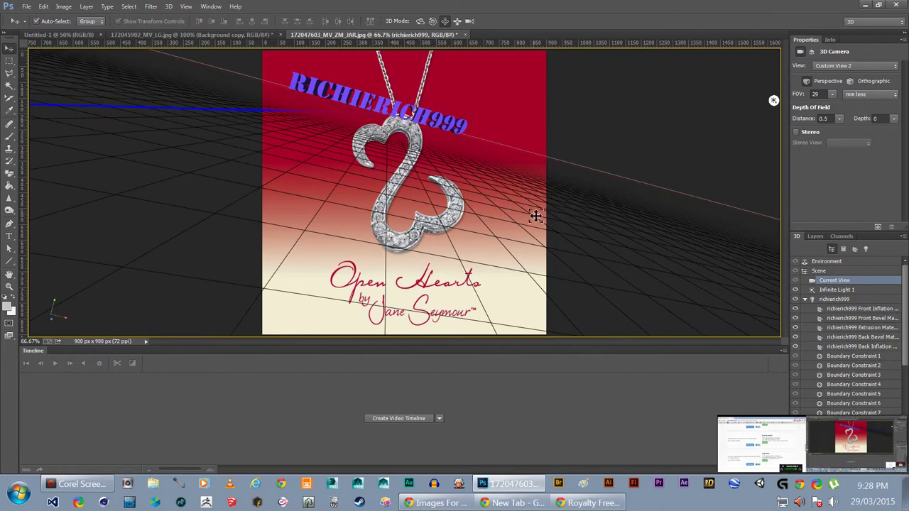
click(421, 21)
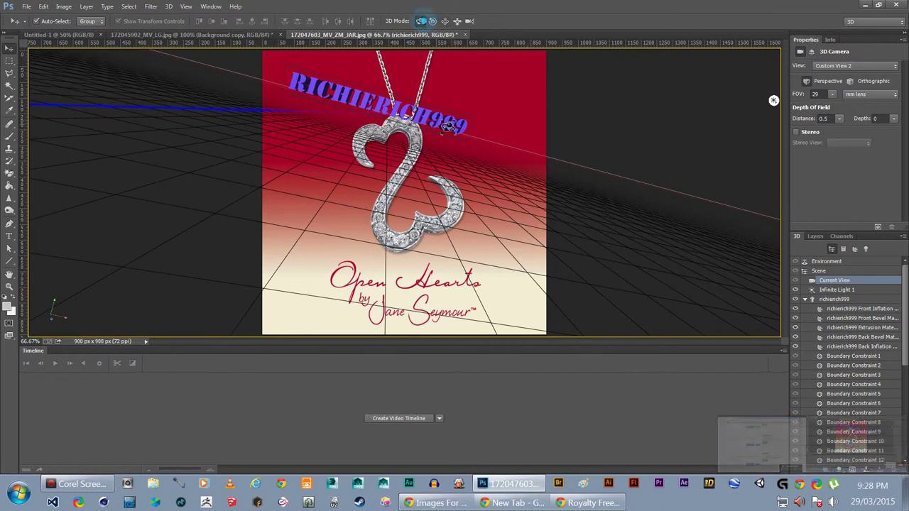
drag(446, 102, 435, 123)
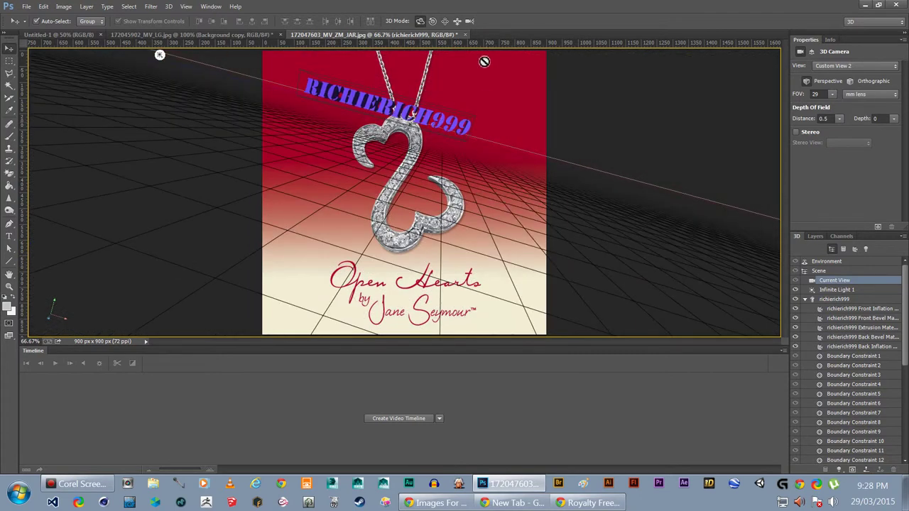
mouse_move(434, 119)
mouse_down()
mouse_move(445, 118)
mouse_move(428, 112)
mouse_move(524, 117)
mouse_up()
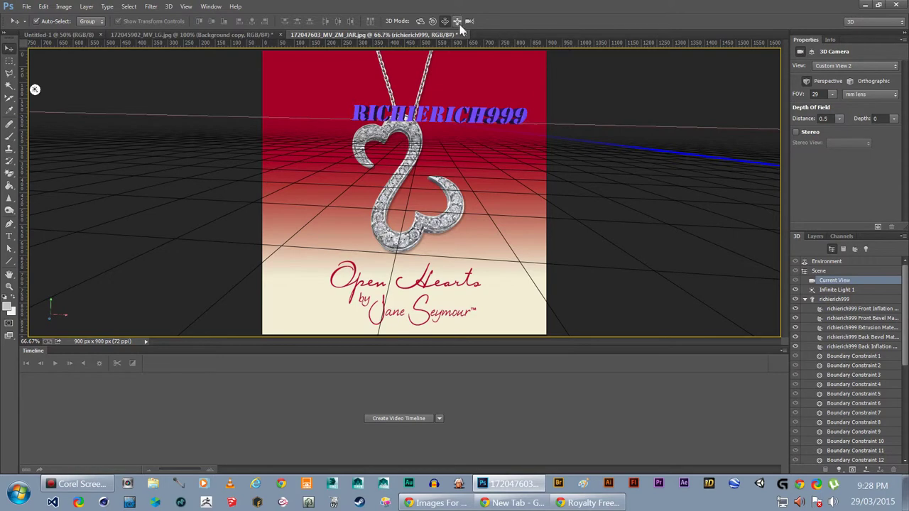
mouse_move(460, 110)
mouse_down()
mouse_move(413, 268)
mouse_move(394, 246)
mouse_up()
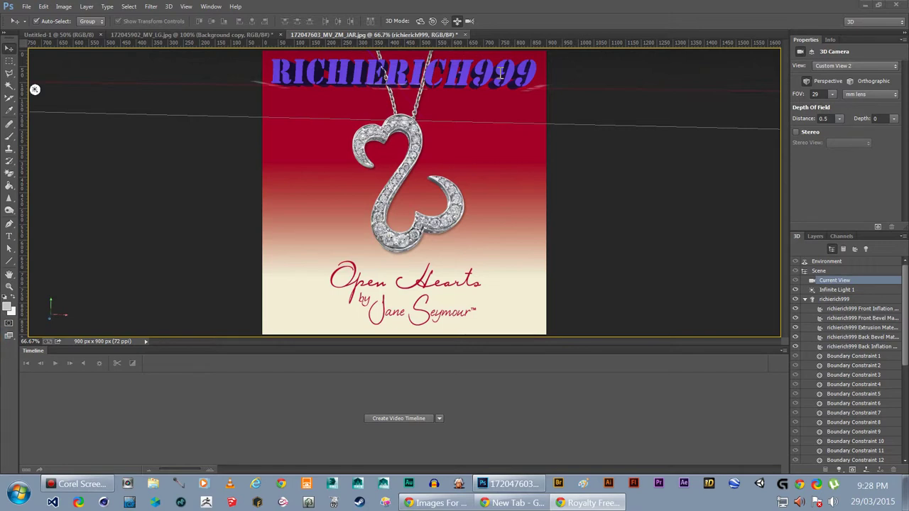
Pull the camera back, slide the text onto the heart pendant, and move closer
click(444, 21)
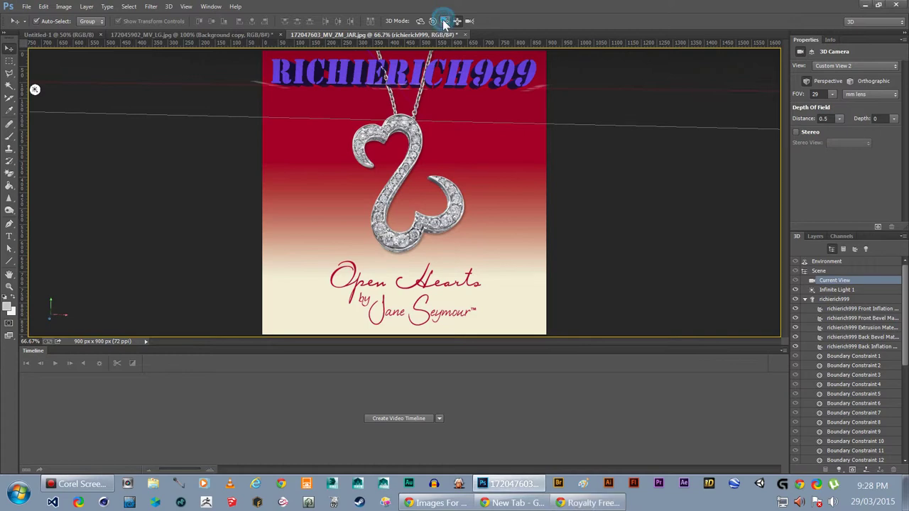
mouse_move(465, 54)
mouse_down()
mouse_move(531, 246)
mouse_move(813, 172)
mouse_move(463, 147)
mouse_move(450, 243)
mouse_move(463, 124)
mouse_move(441, 172)
mouse_move(477, 260)
mouse_up()
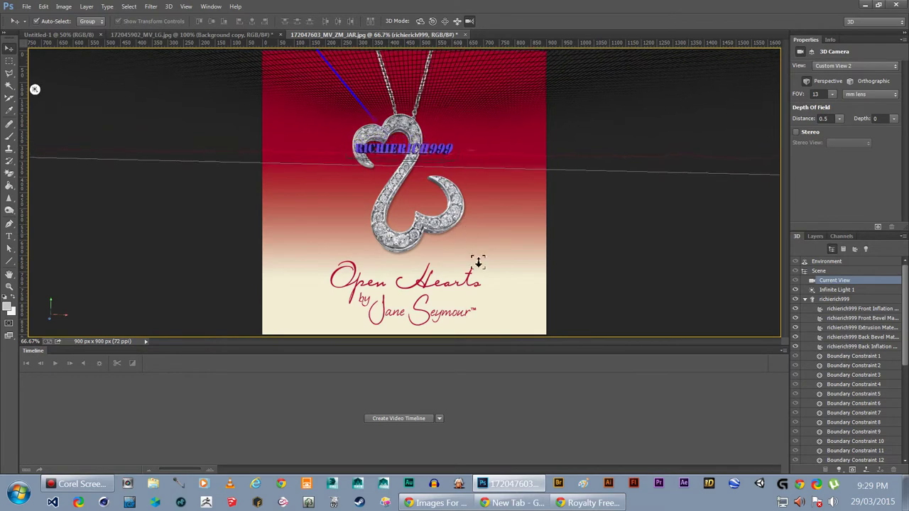
click(444, 21)
mouse_move(438, 152)
mouse_down()
mouse_move(440, 204)
mouse_move(442, 193)
mouse_up()
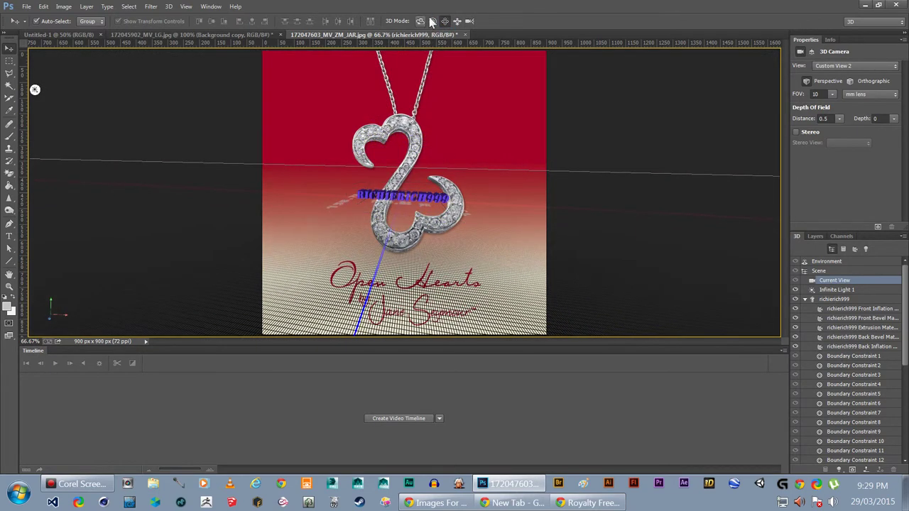
click(456, 21)
drag(450, 128, 453, 334)
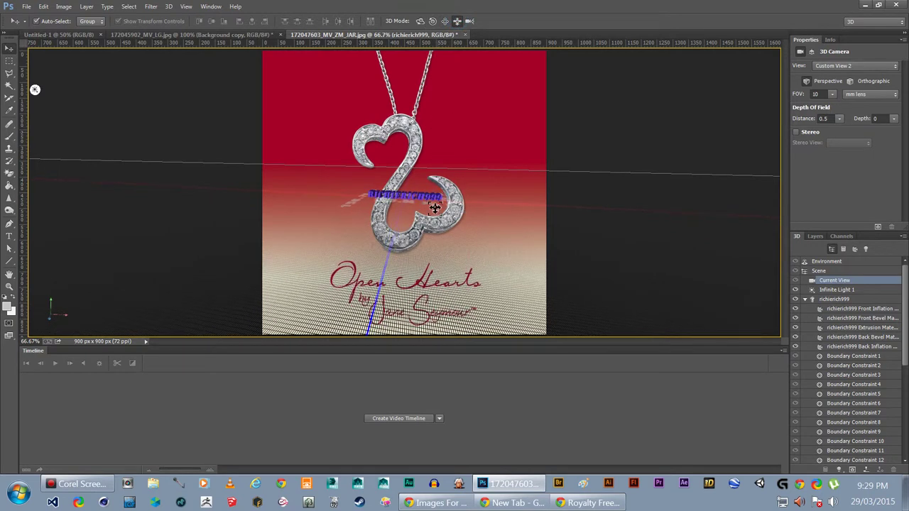
mouse_move(453, 333)
mouse_down()
mouse_move(450, 418)
mouse_move(454, 392)
mouse_move(436, 379)
mouse_up()
Orbit for a close-up of the extruded text and narrow the field of view for perspective
click(419, 20)
mouse_move(405, 212)
mouse_down()
mouse_move(467, 190)
mouse_move(483, 196)
mouse_up()
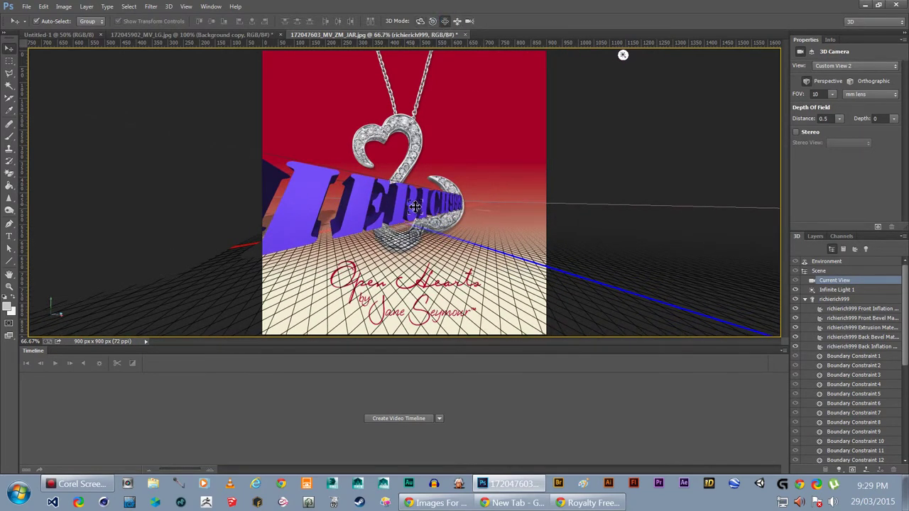
drag(415, 207, 429, 205)
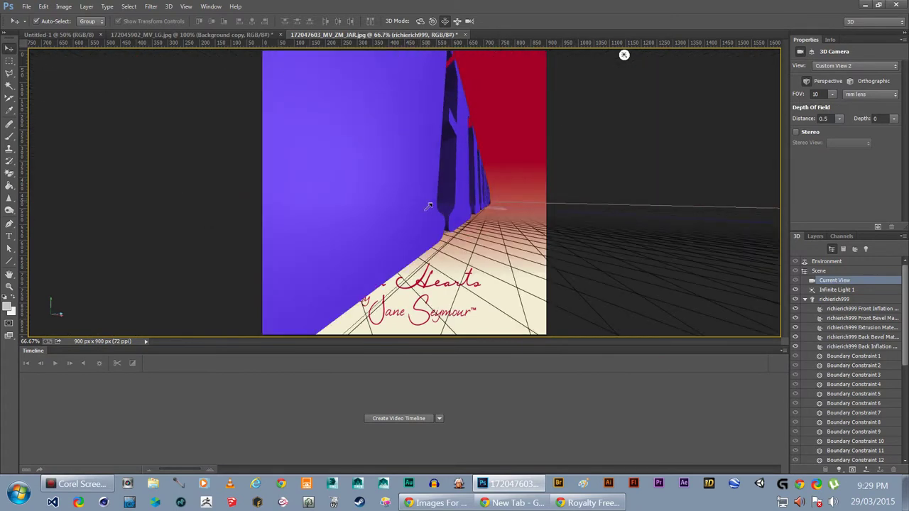
click(469, 21)
mouse_move(457, 142)
mouse_down()
mouse_move(271, 198)
mouse_move(504, 172)
mouse_move(448, 166)
mouse_move(475, 142)
mouse_move(424, 166)
mouse_up()
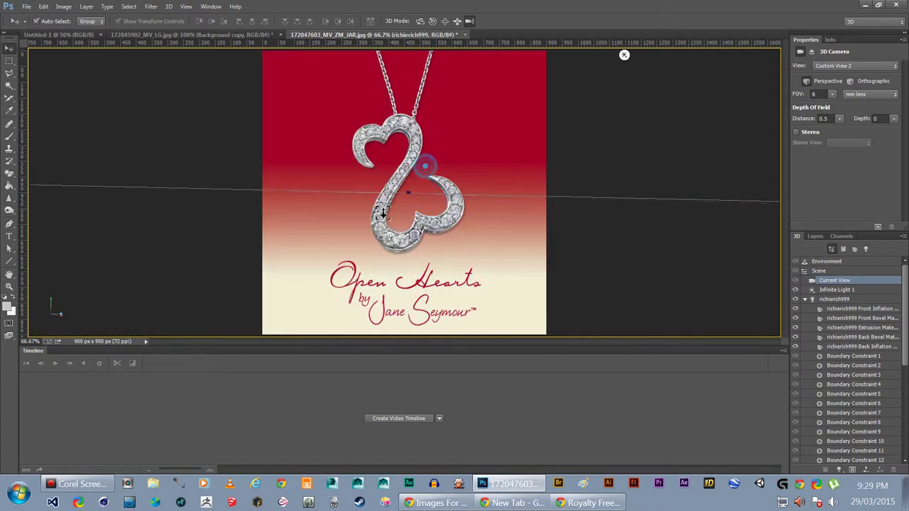
mouse_move(383, 212)
mouse_down()
mouse_move(452, 147)
mouse_move(433, 182)
mouse_up()
mouse_move(434, 137)
mouse_down()
mouse_move(464, 160)
mouse_move(357, 257)
mouse_move(430, 231)
mouse_move(415, 179)
mouse_move(438, 142)
mouse_move(416, 109)
mouse_up()
Orbit the text toward the pendant's centre, enlarge it, and tilt the camera over the floor grid
click(421, 21)
mouse_move(404, 176)
mouse_down()
mouse_move(346, 190)
mouse_move(374, 204)
mouse_move(365, 181)
mouse_up()
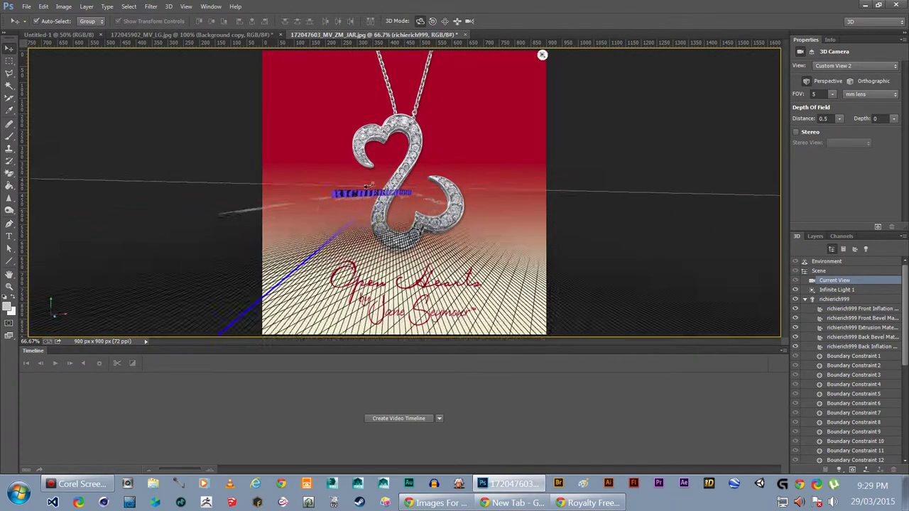
click(469, 21)
mouse_move(429, 179)
mouse_down()
mouse_move(410, 194)
mouse_move(405, 125)
mouse_move(429, 50)
mouse_up()
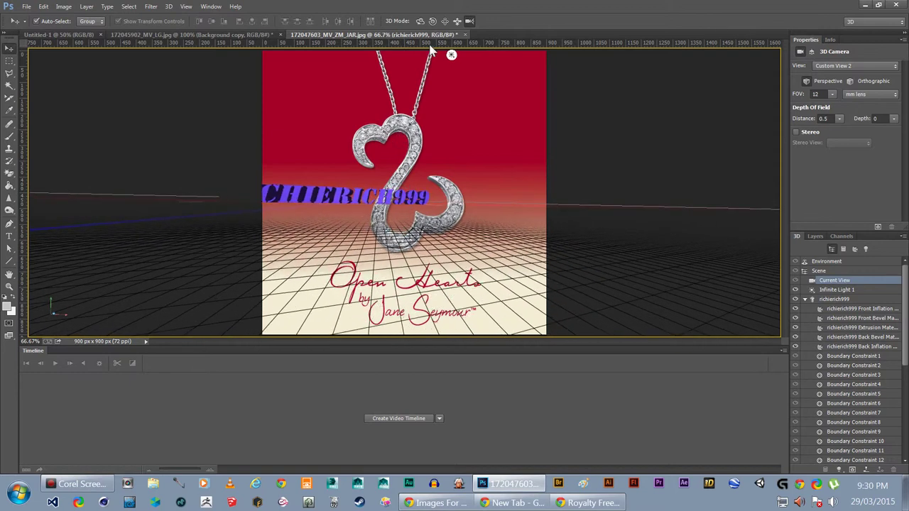
mouse_move(404, 206)
mouse_down()
mouse_move(396, 213)
mouse_move(434, 260)
mouse_move(434, 244)
mouse_up()
click(457, 21)
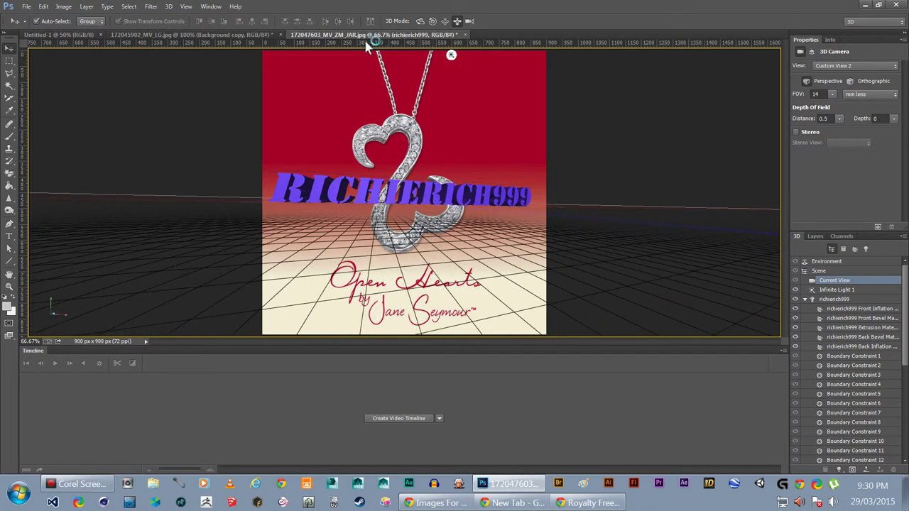
Toggle the richierich999 layer and Layer 1 visibility off and back on
click(8, 237)
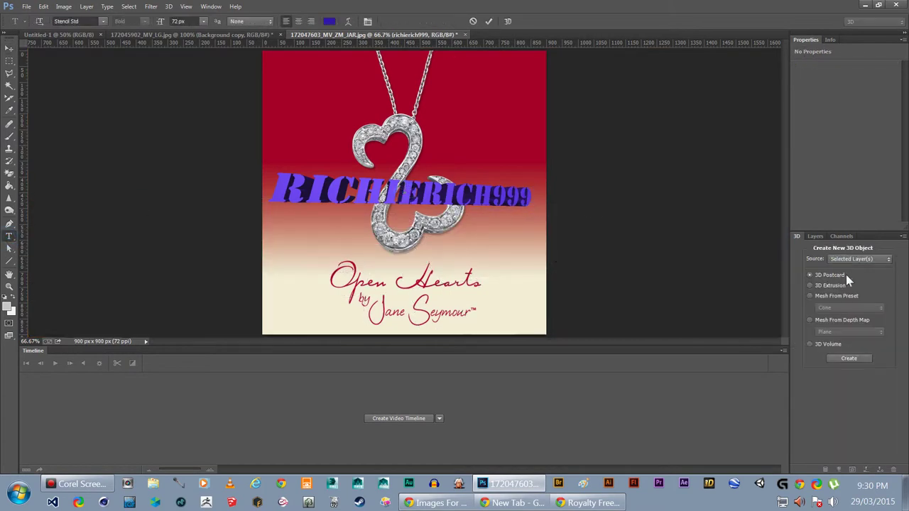
click(815, 237)
click(798, 308)
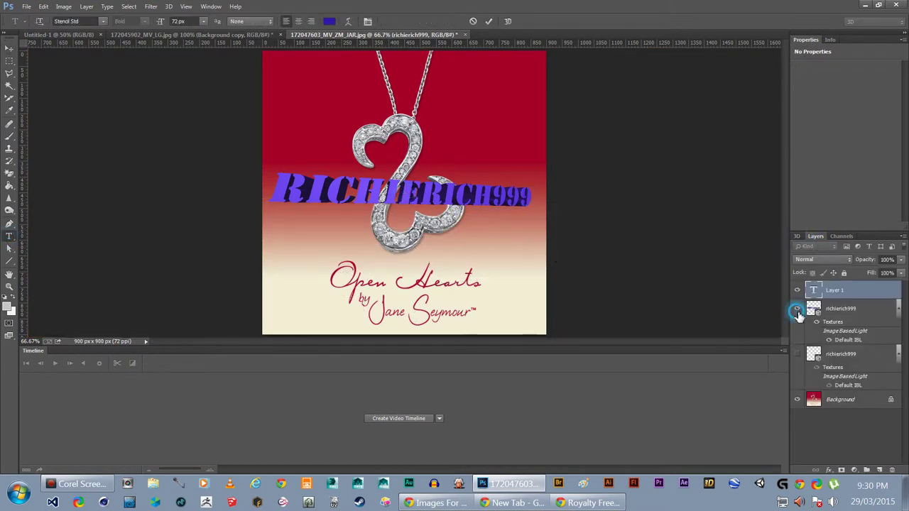
click(797, 309)
click(800, 291)
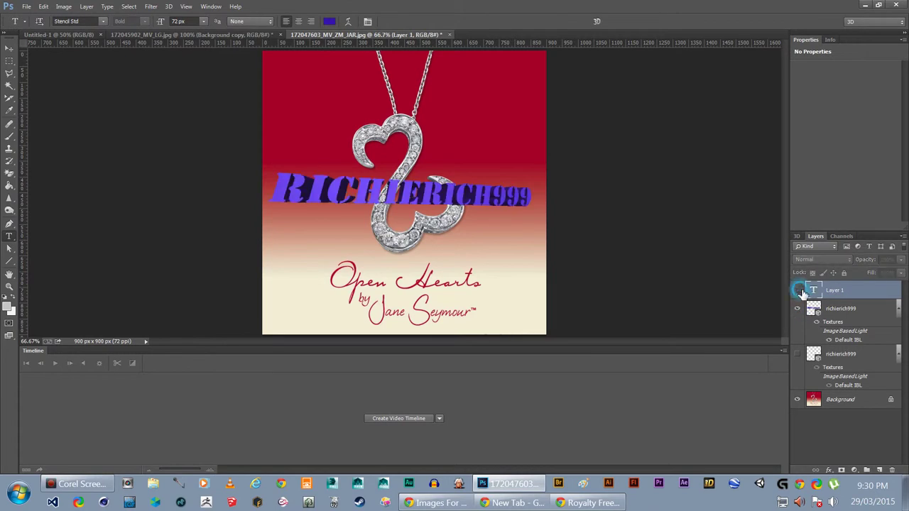
click(797, 291)
Start test text layers on the canvas, typing and erasing 'richie', then commit
click(525, 198)
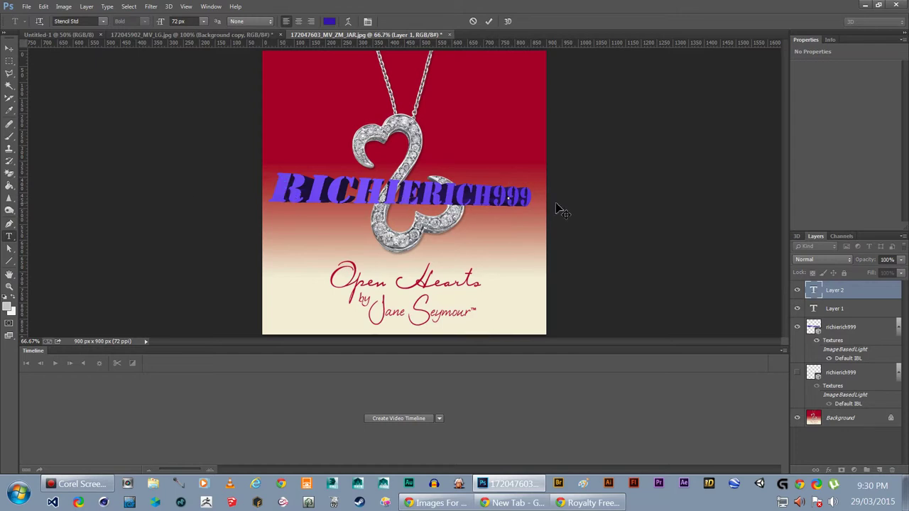
click(815, 328)
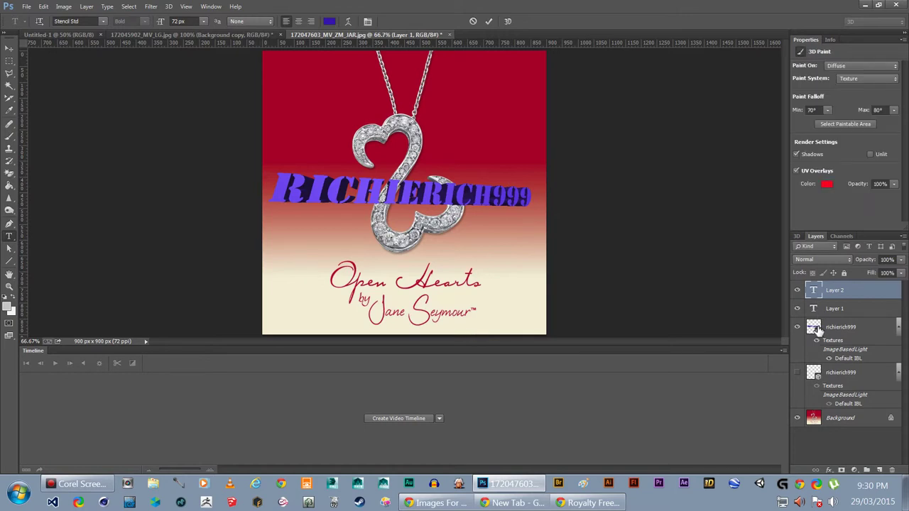
click(517, 199)
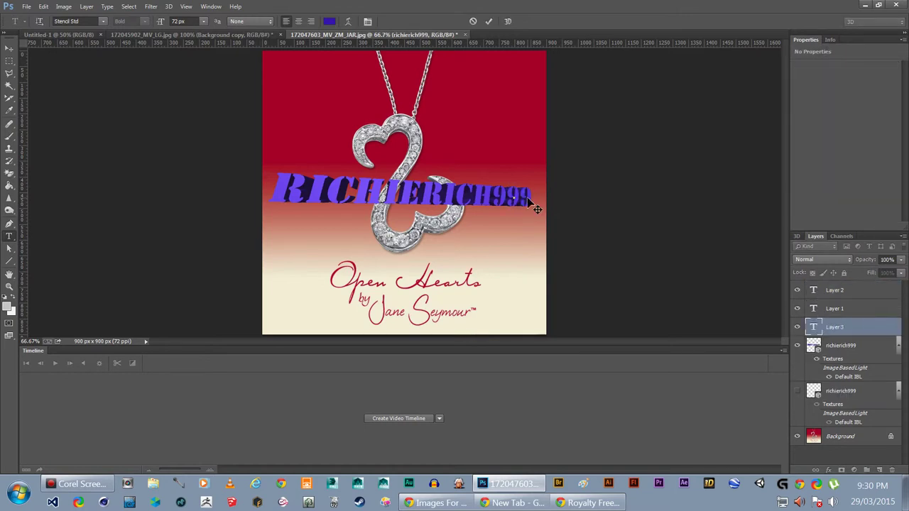
click(816, 348)
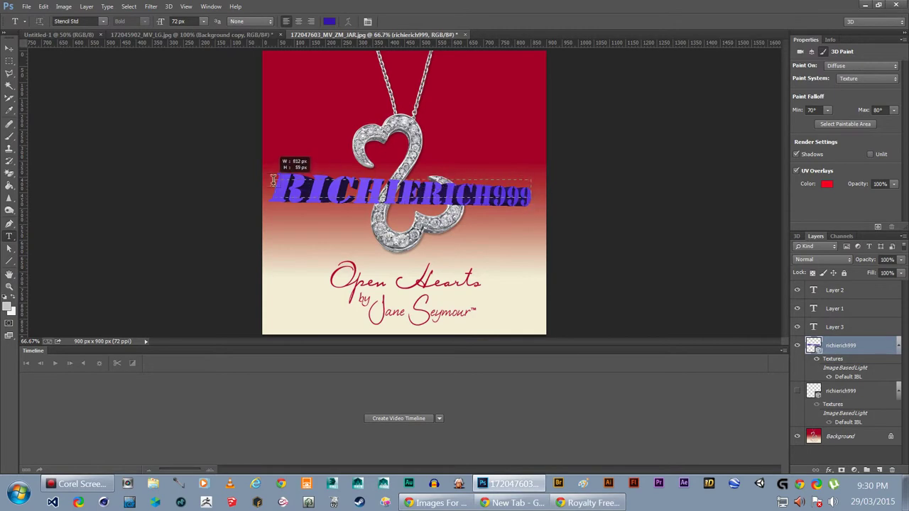
click(301, 185)
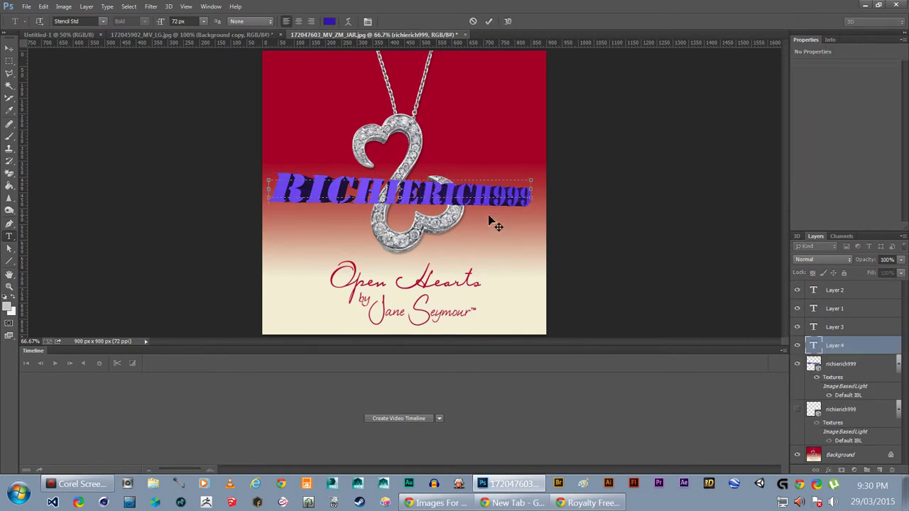
text(richie)
key(BackSpace)
key(BackSpace)
click(818, 366)
Delete the four stray text layers one after another, ending with Layer 2
click(817, 345)
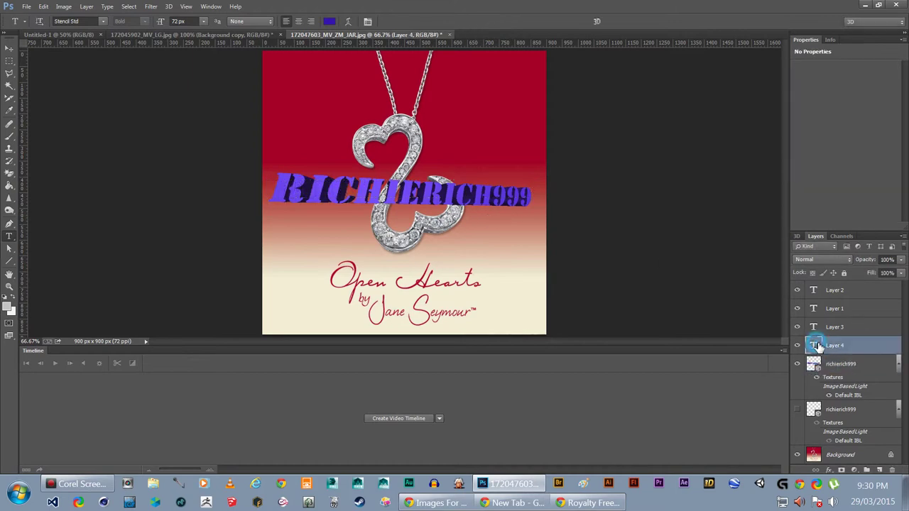
key(ctrl+e)
click(816, 327)
key(ctrl+e)
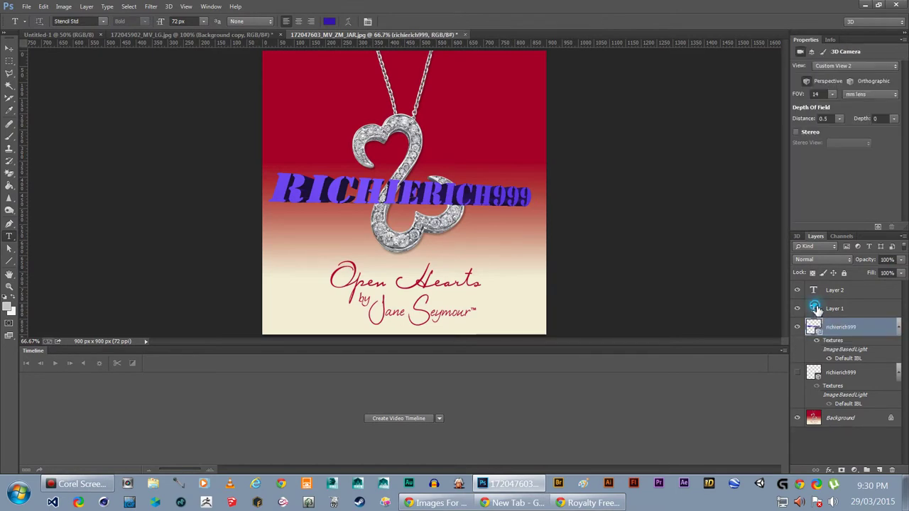
click(816, 308)
key(ctrl+e)
click(816, 291)
key(ctrl+e)
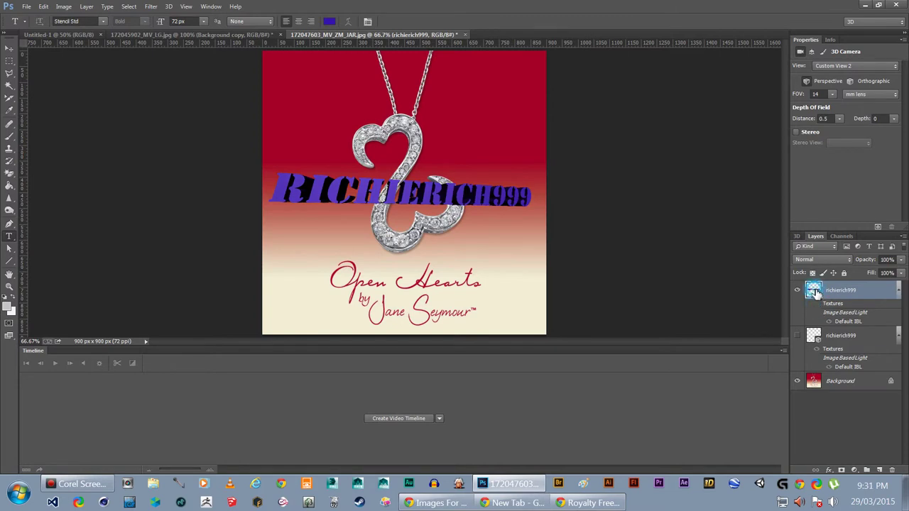
Rename the richierich999 text mesh to richierich888
double_click(814, 291)
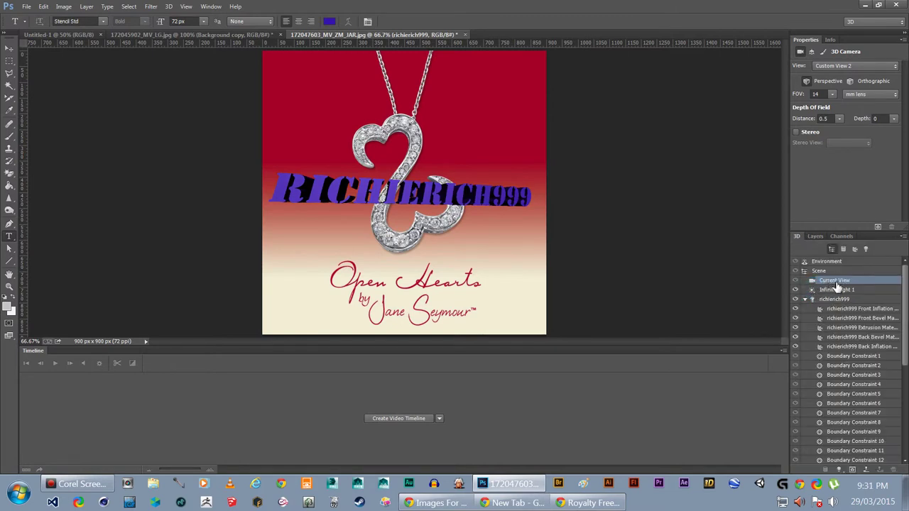
click(838, 298)
click(806, 299)
double_click(829, 301)
drag(854, 299, 841, 301)
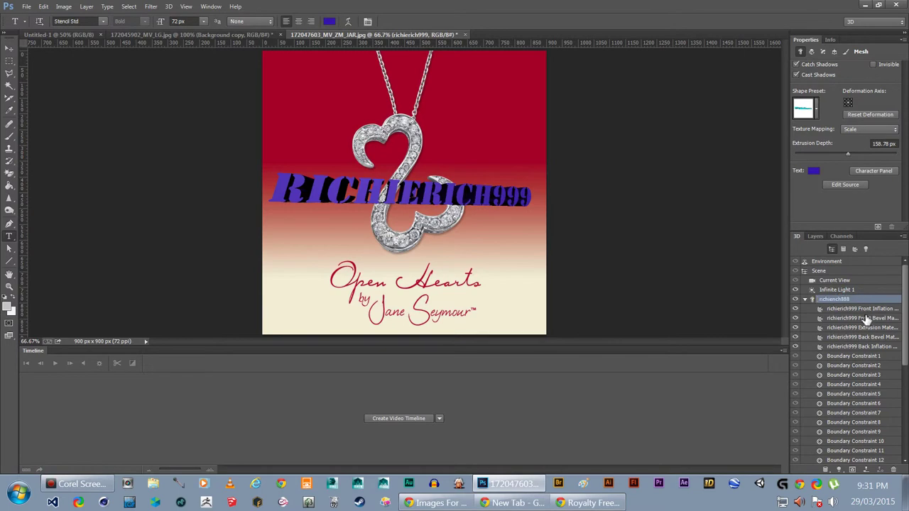
click(857, 308)
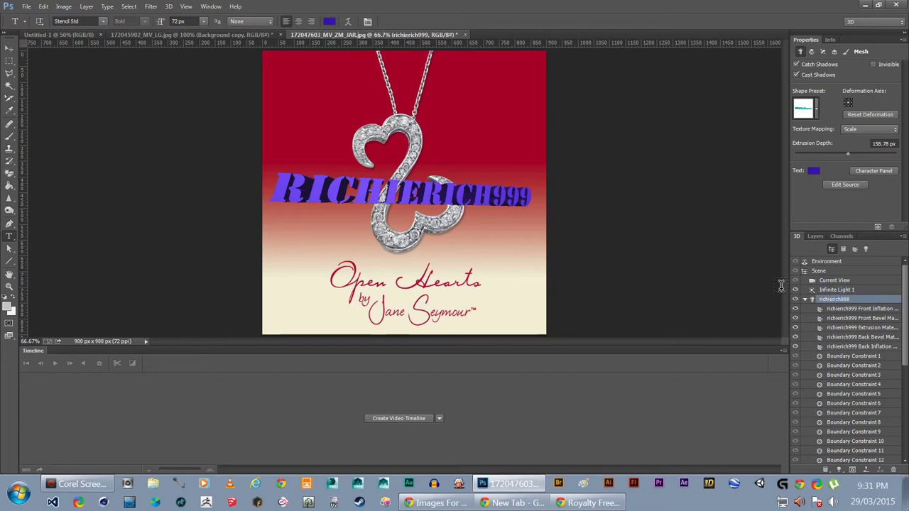
Edit the 3D text's characters, then tilt the text slightly on Z and push it forward
click(483, 200)
drag(527, 206, 536, 208)
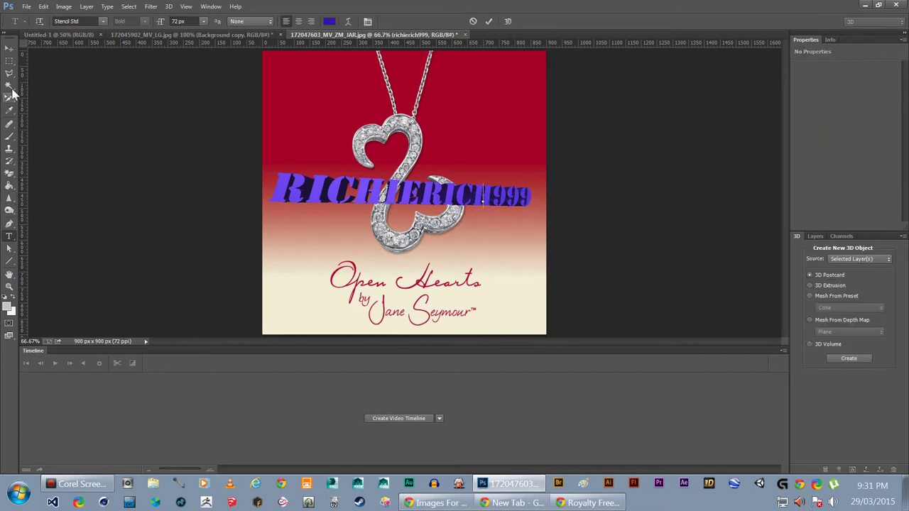
click(9, 50)
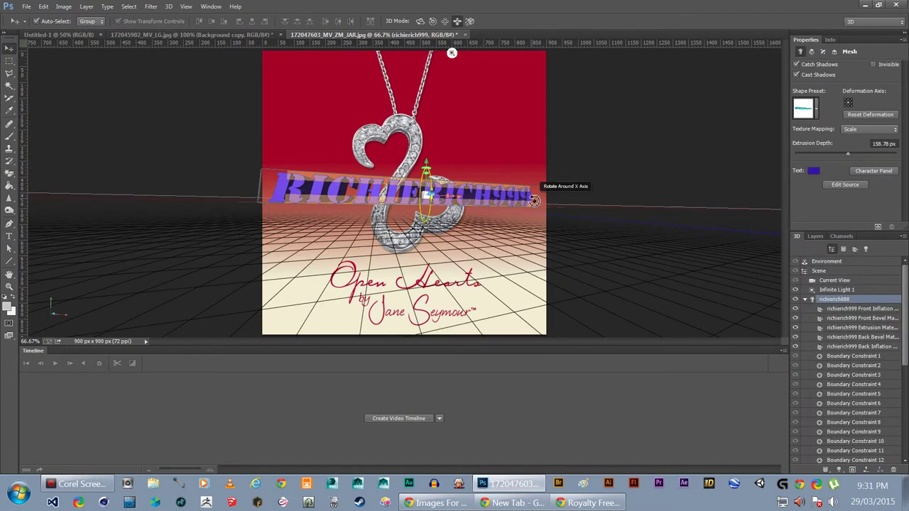
click(534, 201)
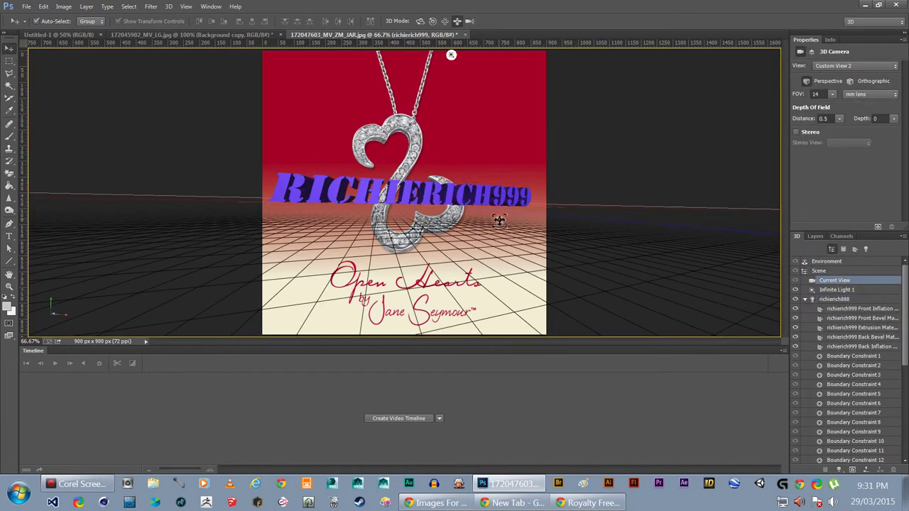
mouse_move(523, 196)
mouse_down()
mouse_move(527, 157)
mouse_move(492, 102)
mouse_move(505, 86)
mouse_move(493, 178)
mouse_move(527, 224)
mouse_move(524, 200)
mouse_up()
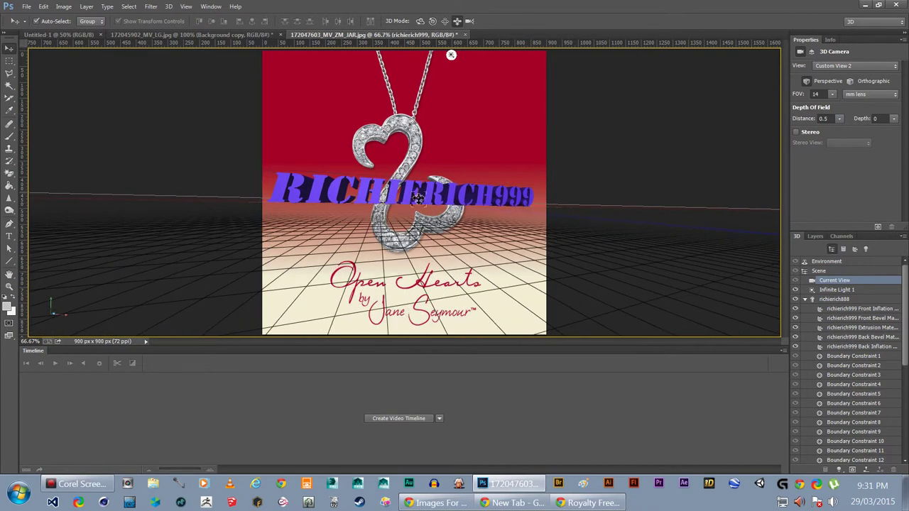
click(412, 194)
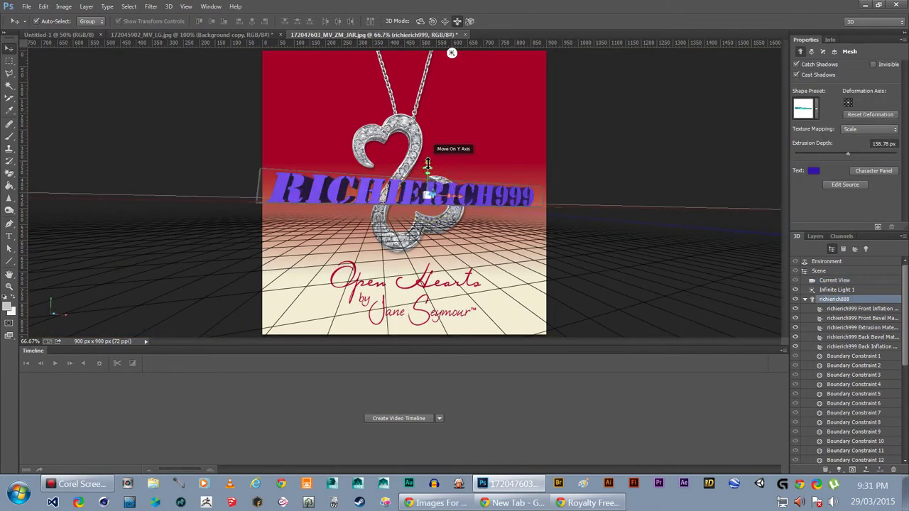
drag(436, 177, 460, 201)
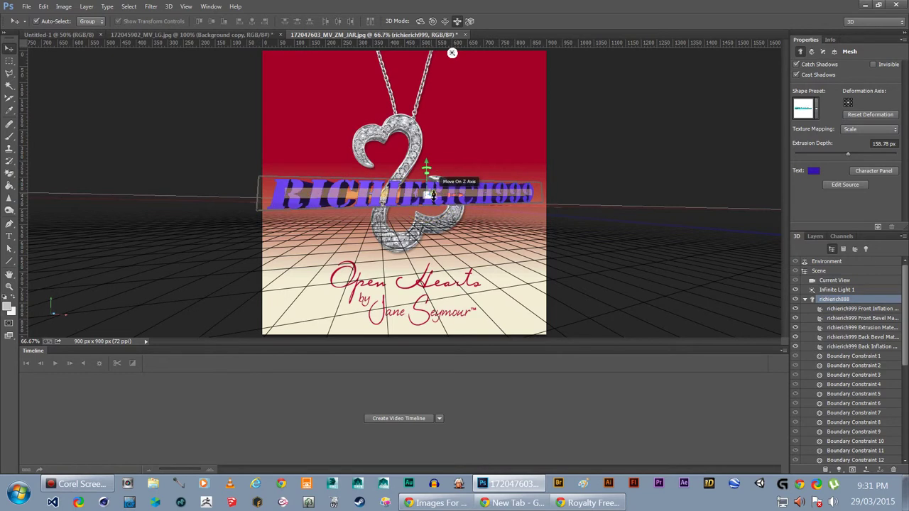
mouse_move(428, 194)
mouse_down()
mouse_move(432, 157)
mouse_move(419, 165)
mouse_up()
Scale the text mesh along Z to about 182.91 px for a deeper extrusion
click(420, 22)
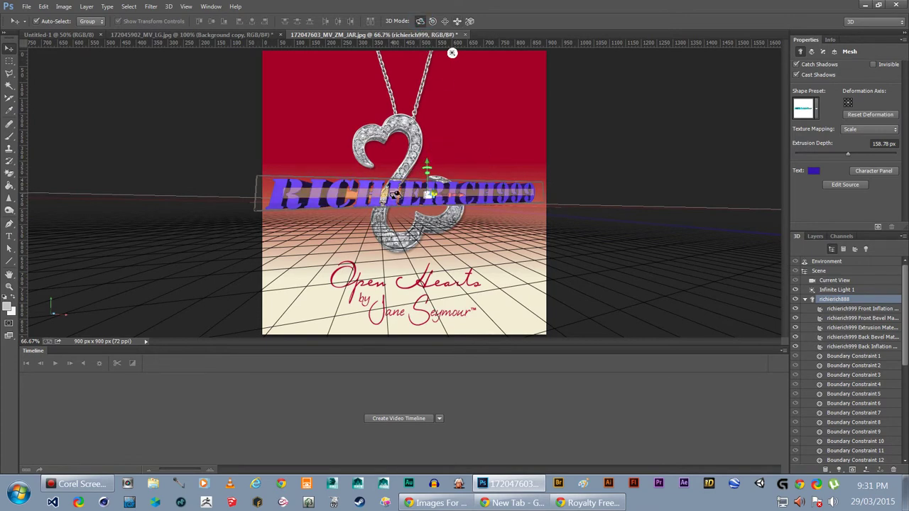
click(396, 193)
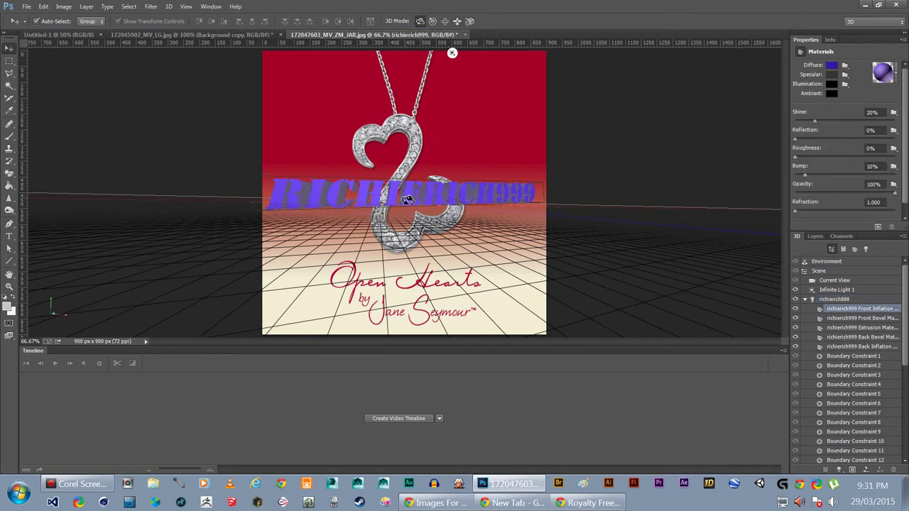
drag(387, 174, 318, 199)
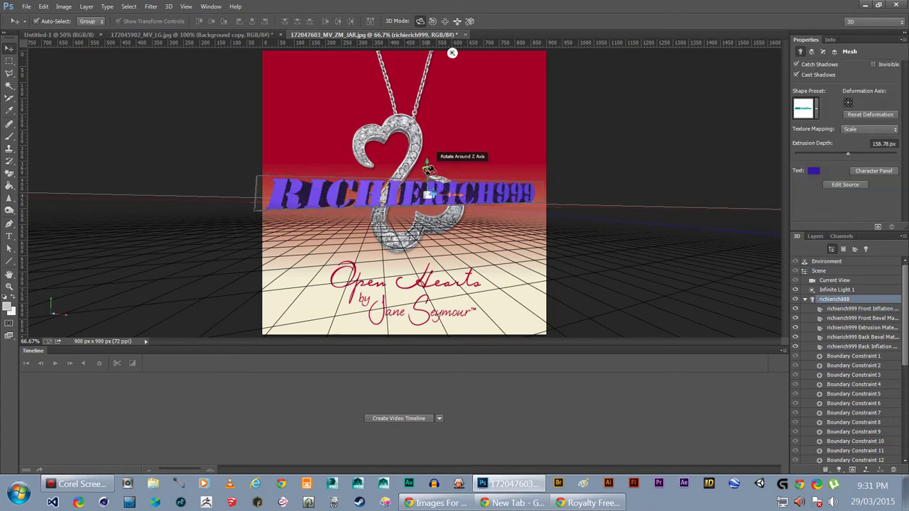
click(448, 181)
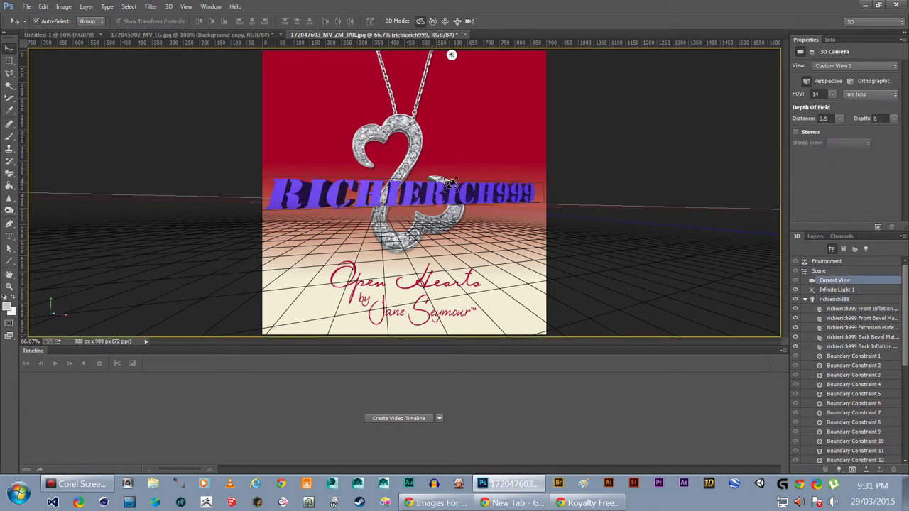
click(428, 196)
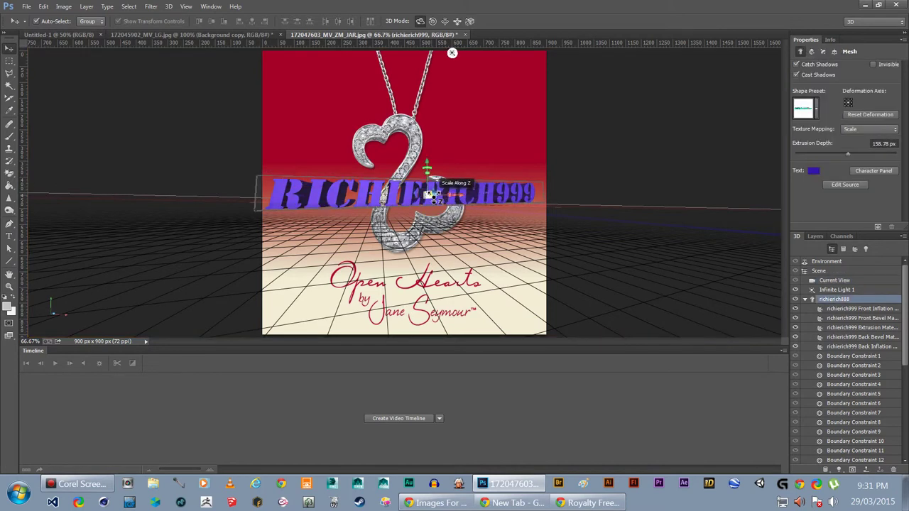
mouse_move(431, 195)
mouse_down()
mouse_move(450, 196)
mouse_move(448, 206)
mouse_up()
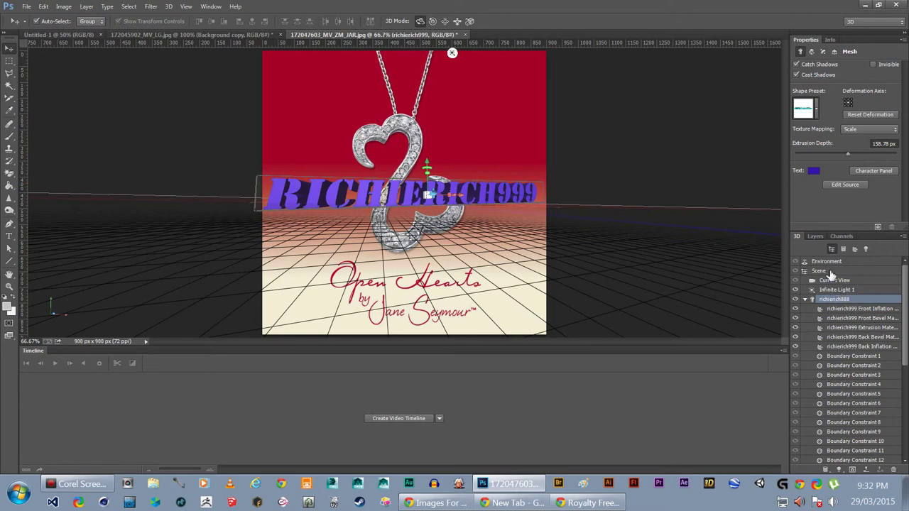
click(825, 262)
Slide, rotate and pan the 3D text upward into a perspective angle on the ad
click(819, 271)
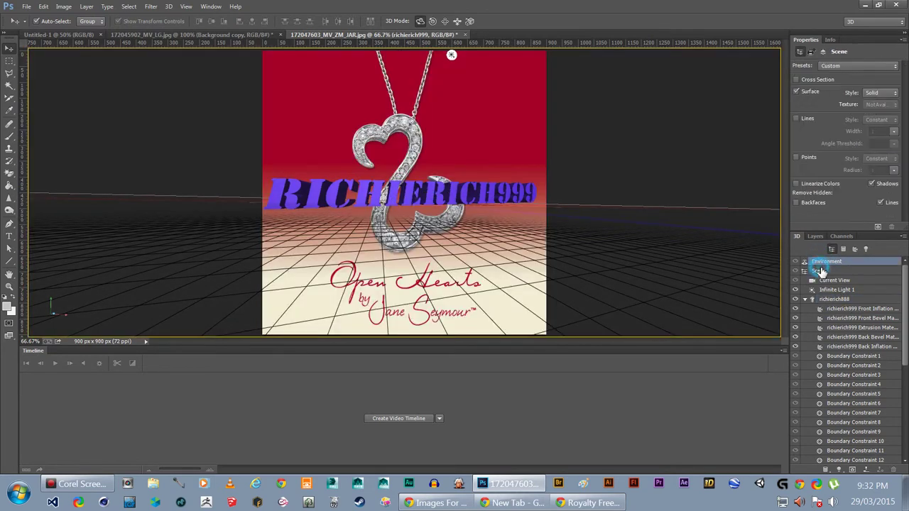
click(456, 20)
drag(419, 192, 440, 183)
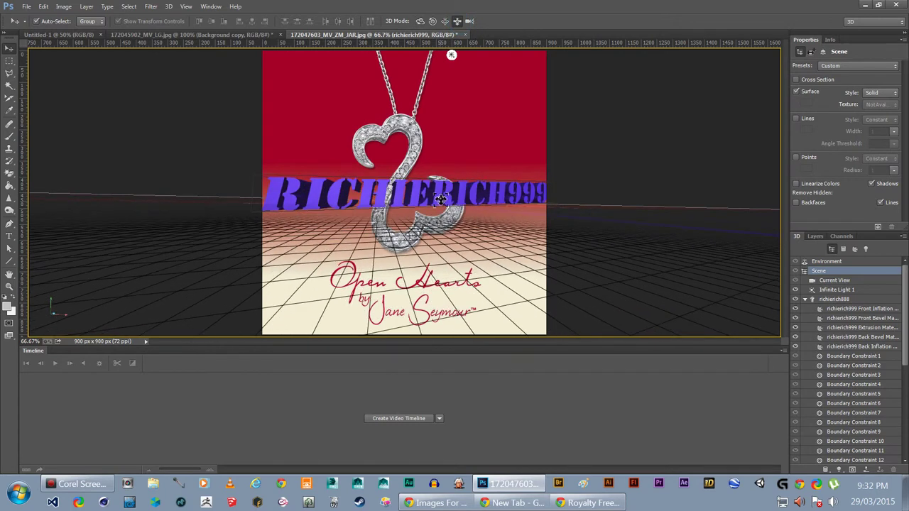
click(419, 21)
mouse_move(395, 179)
mouse_down()
mouse_move(460, 177)
mouse_move(390, 168)
mouse_move(364, 203)
mouse_move(401, 187)
mouse_up()
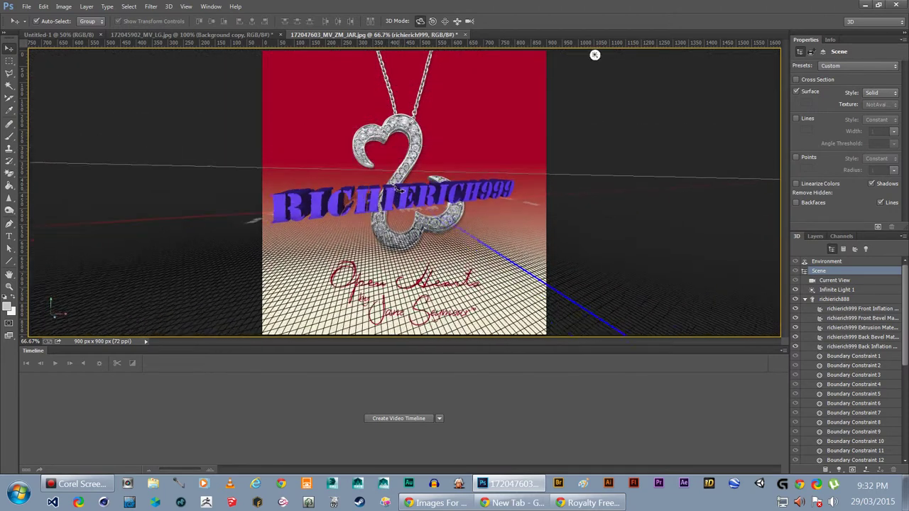
click(444, 20)
mouse_move(408, 176)
mouse_down()
mouse_move(443, 106)
mouse_move(438, 134)
mouse_up()
Rotate the text further in perspective and scale it up so the 999 looms larger
click(421, 20)
mouse_move(338, 330)
mouse_down()
mouse_move(35, 88)
mouse_move(35, 201)
mouse_move(35, 179)
mouse_up()
click(444, 20)
mouse_move(492, 104)
mouse_down()
mouse_move(455, 117)
mouse_move(465, 112)
mouse_up()
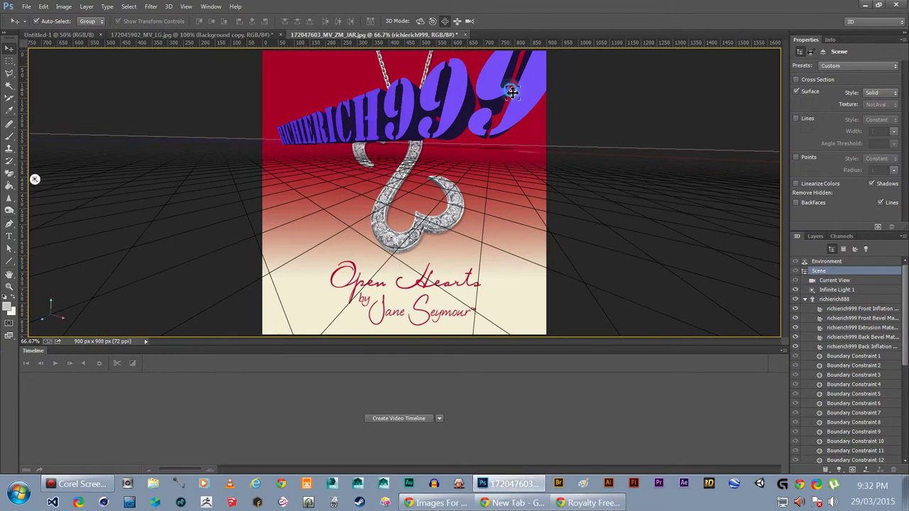
click(469, 21)
drag(463, 100, 725, 145)
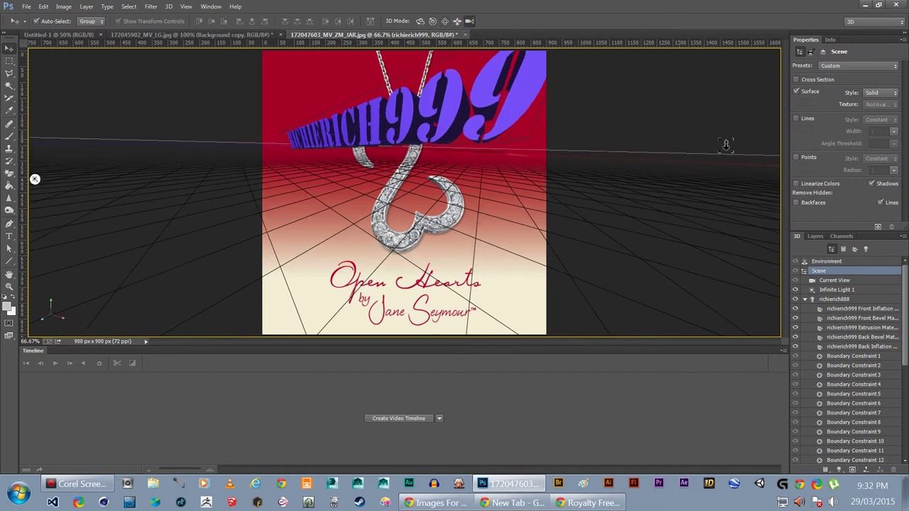
Reorient the enlarged text and roll it into a slight tilt across the necklace chain
mouse_move(438, 108)
mouse_down()
mouse_move(655, 136)
mouse_move(573, 144)
mouse_up()
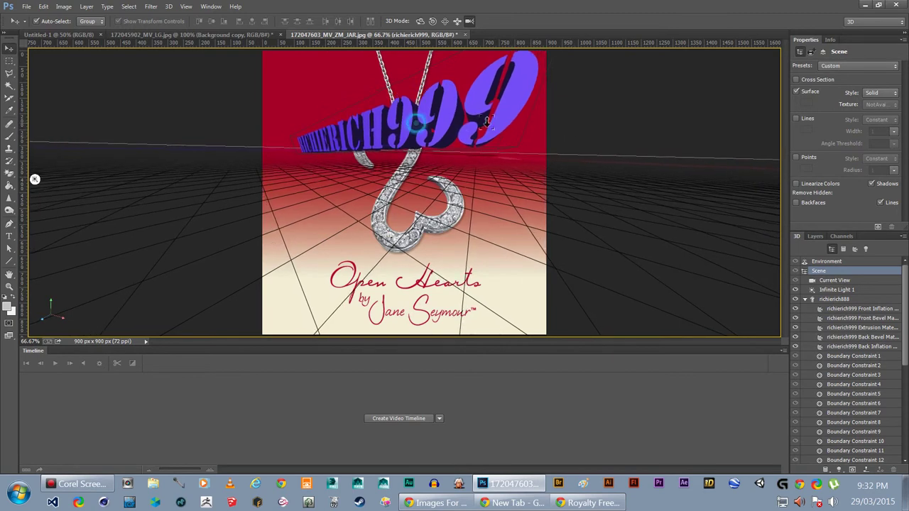
drag(415, 113, 414, 121)
mouse_move(35, 178)
mouse_down()
mouse_move(311, 54)
mouse_move(35, 321)
mouse_move(35, 177)
mouse_move(35, 185)
mouse_up()
click(432, 21)
drag(404, 106, 404, 104)
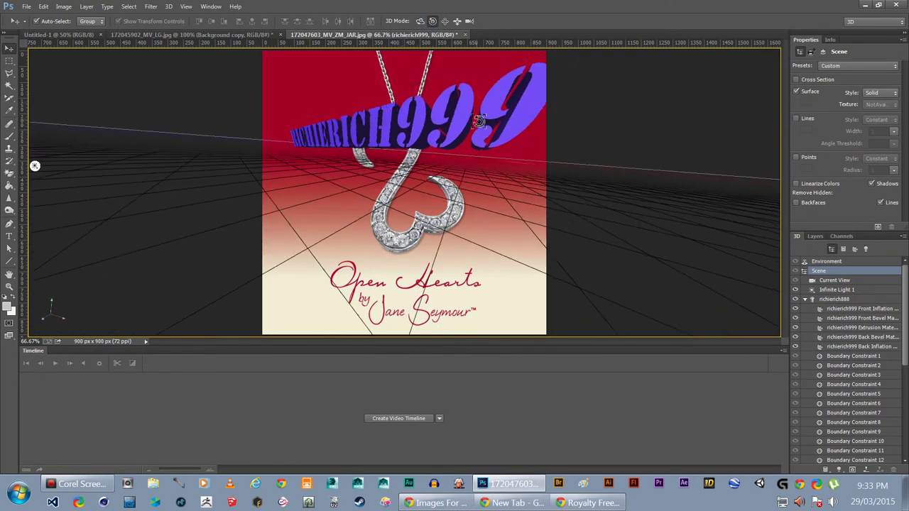
Apply Split Extrusion to the richierich999 3D layer and confirm the animation warning
click(841, 299)
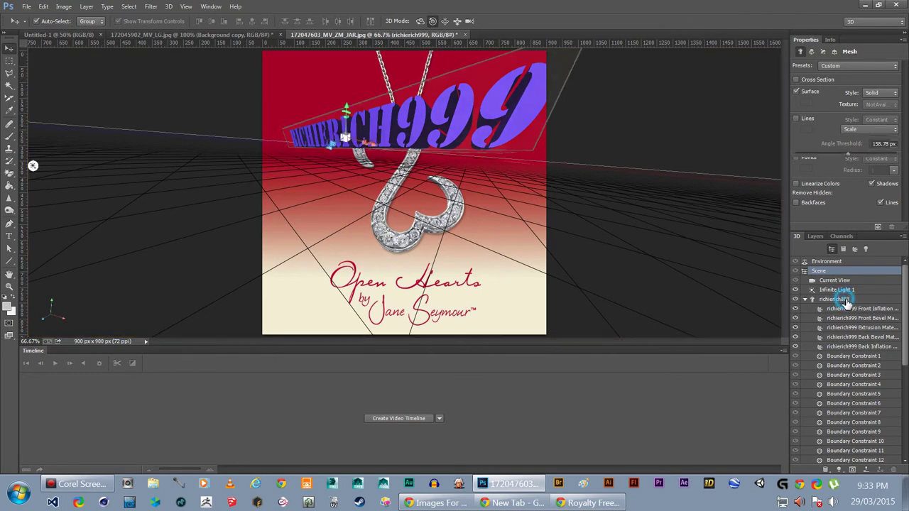
click(815, 236)
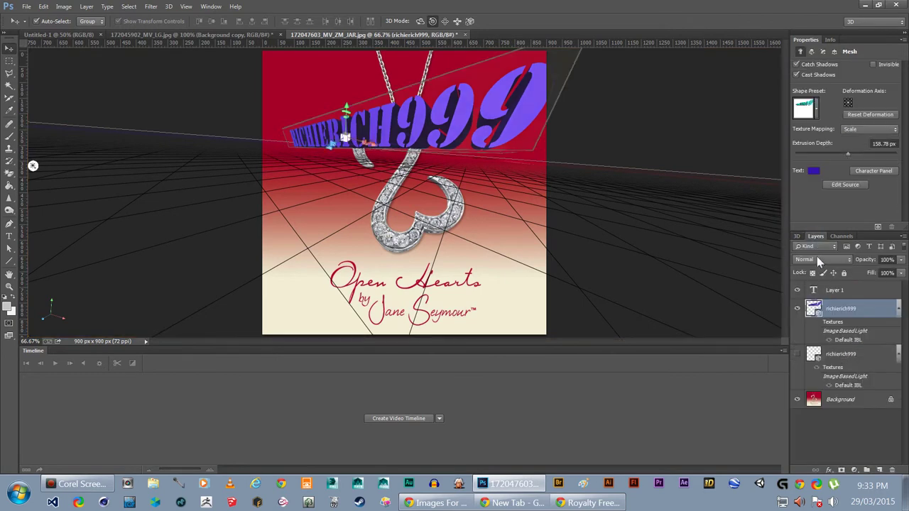
double_click(814, 310)
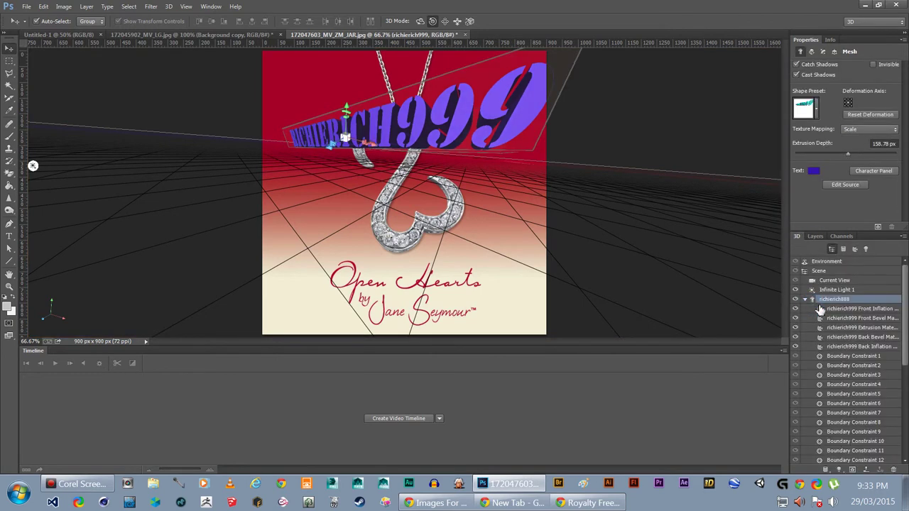
click(815, 237)
right_click(832, 313)
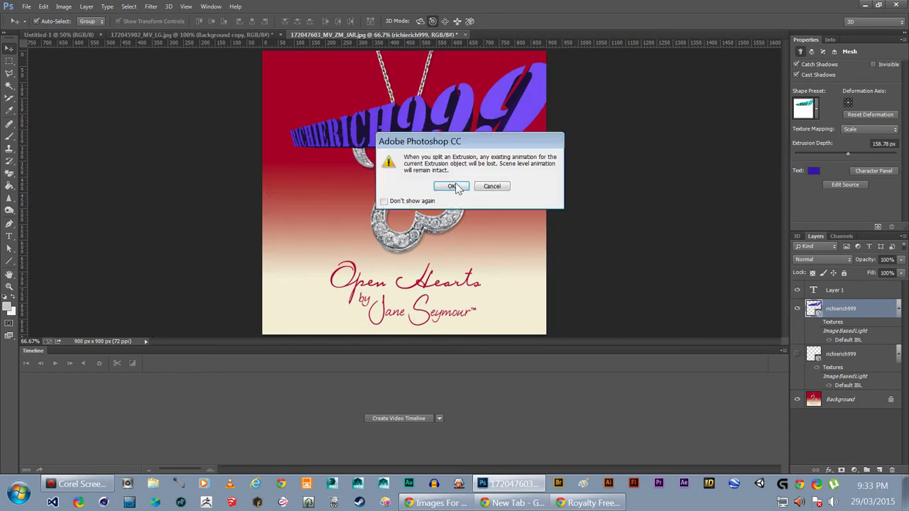
click(453, 186)
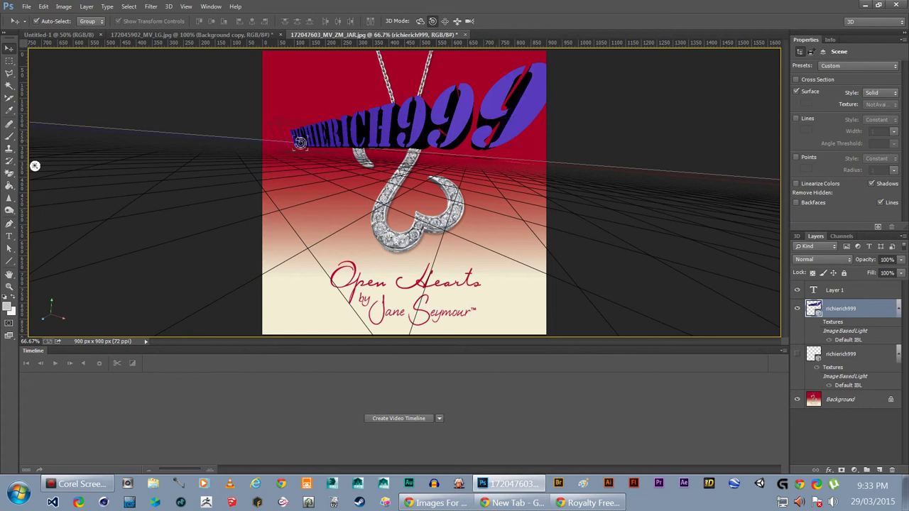
Using Coordinates, slide one 9 mesh along X and spin the 99 meshes around X
mouse_move(301, 142)
mouse_down()
mouse_move(369, 142)
mouse_move(349, 127)
mouse_up()
click(798, 236)
click(823, 262)
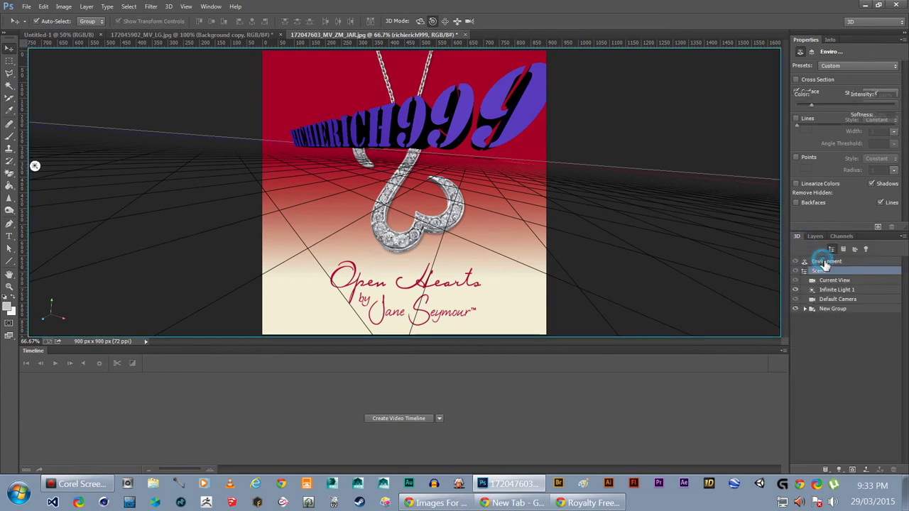
click(812, 52)
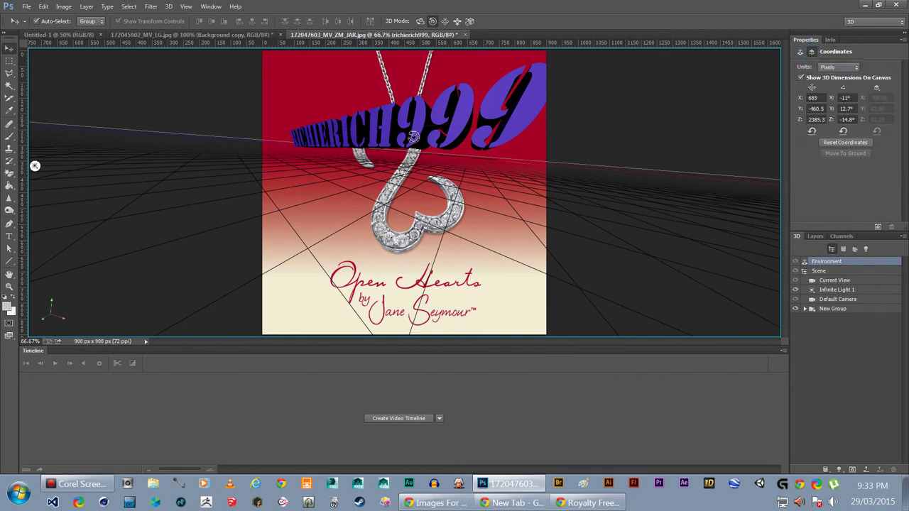
click(418, 127)
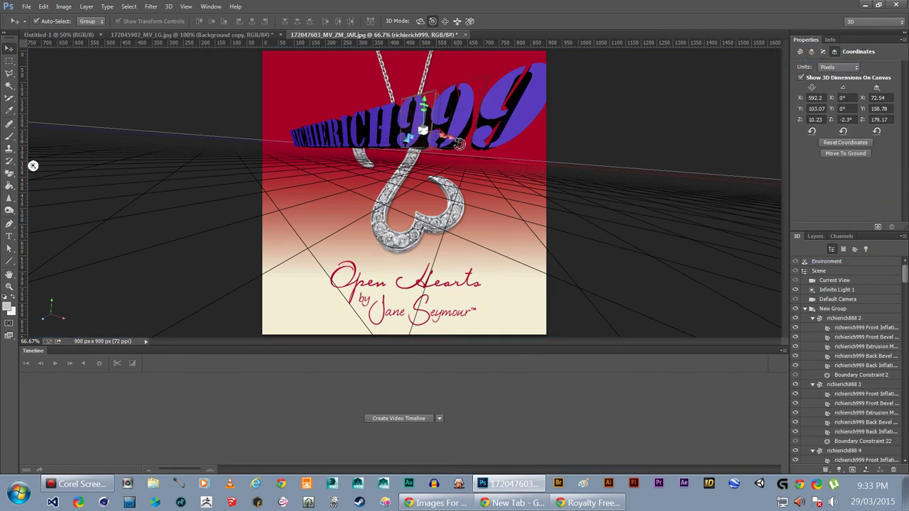
mouse_move(459, 144)
mouse_down()
mouse_move(505, 179)
mouse_move(441, 141)
mouse_move(333, 125)
mouse_up()
click(467, 121)
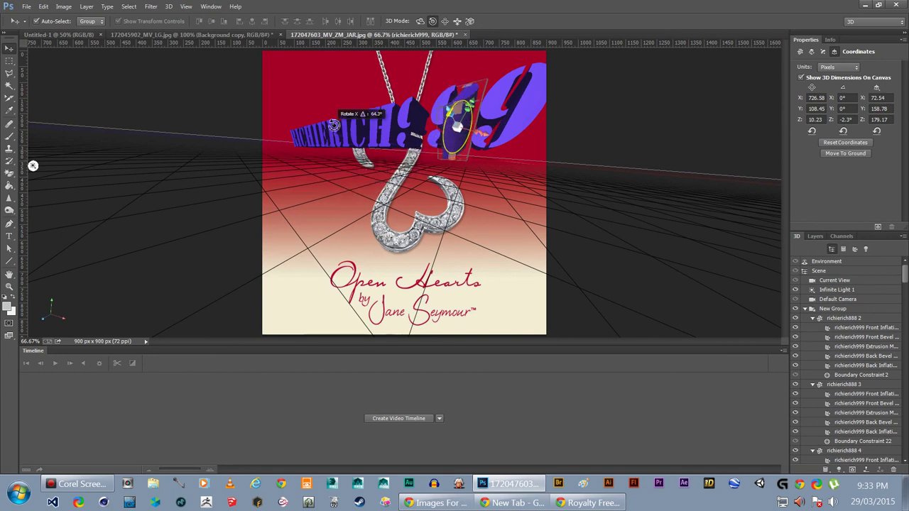
mouse_move(333, 125)
mouse_down()
mouse_move(489, 133)
mouse_move(474, 121)
mouse_move(500, 91)
mouse_up()
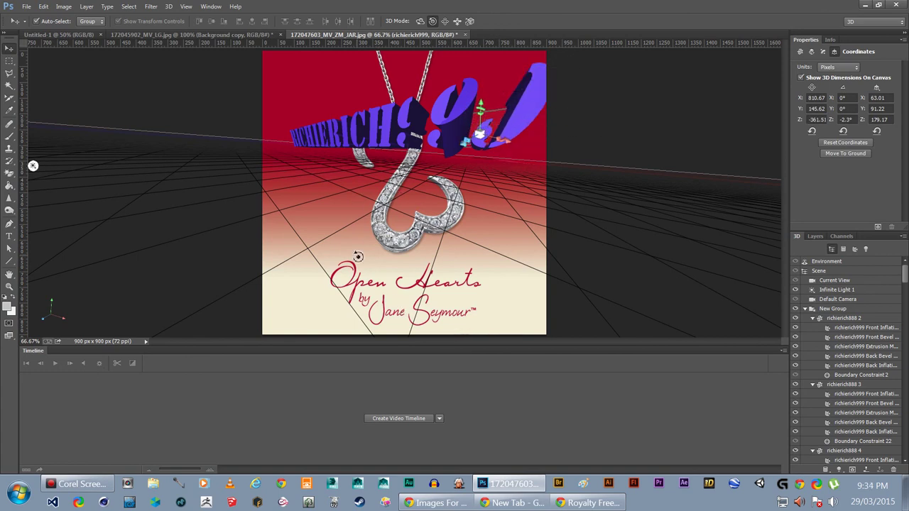